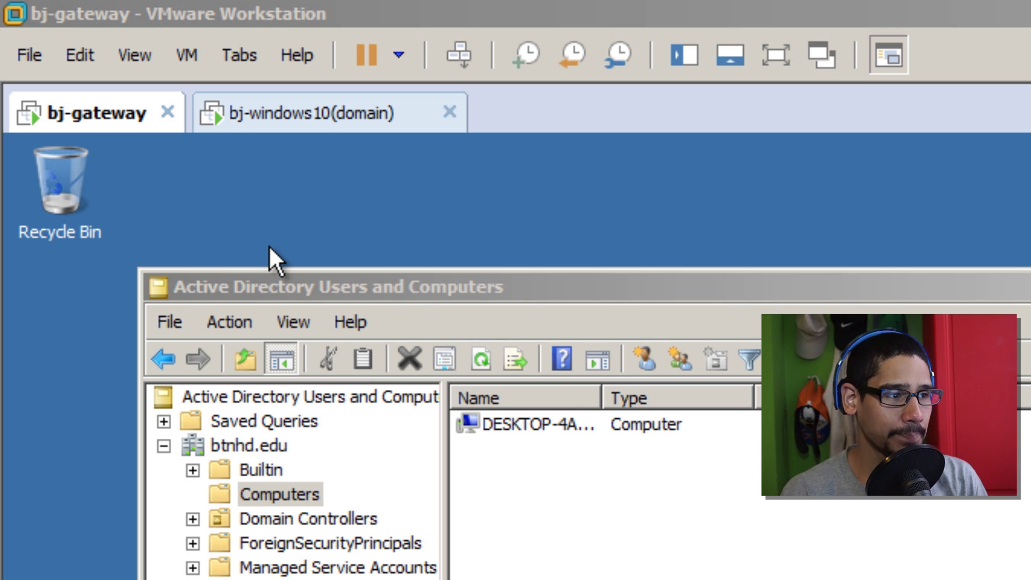
Step: Look at the bj-windows10(domain) machine and show the full name of its computer account in the Computers container on bj-gateway
click(305, 116)
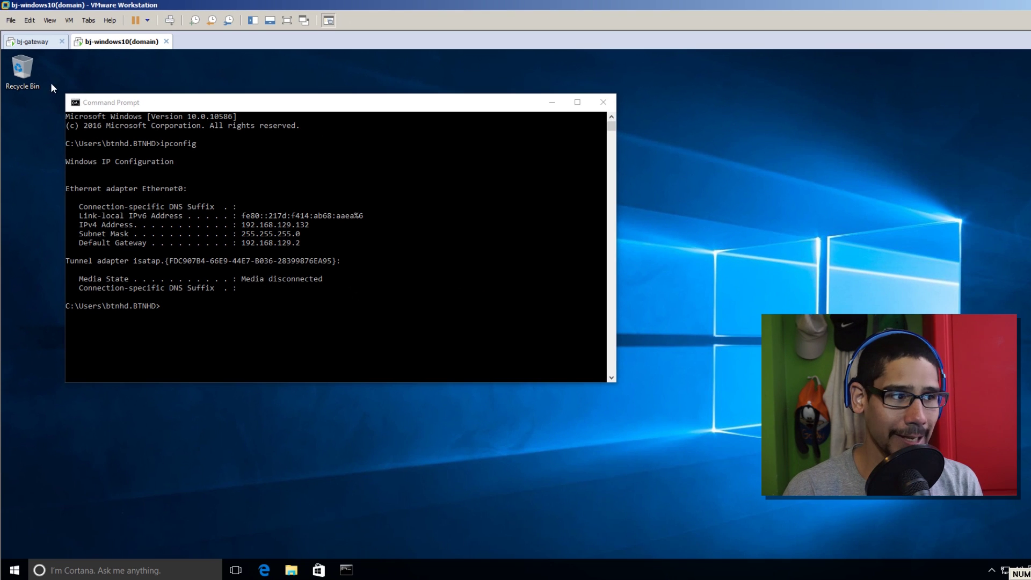
click(36, 42)
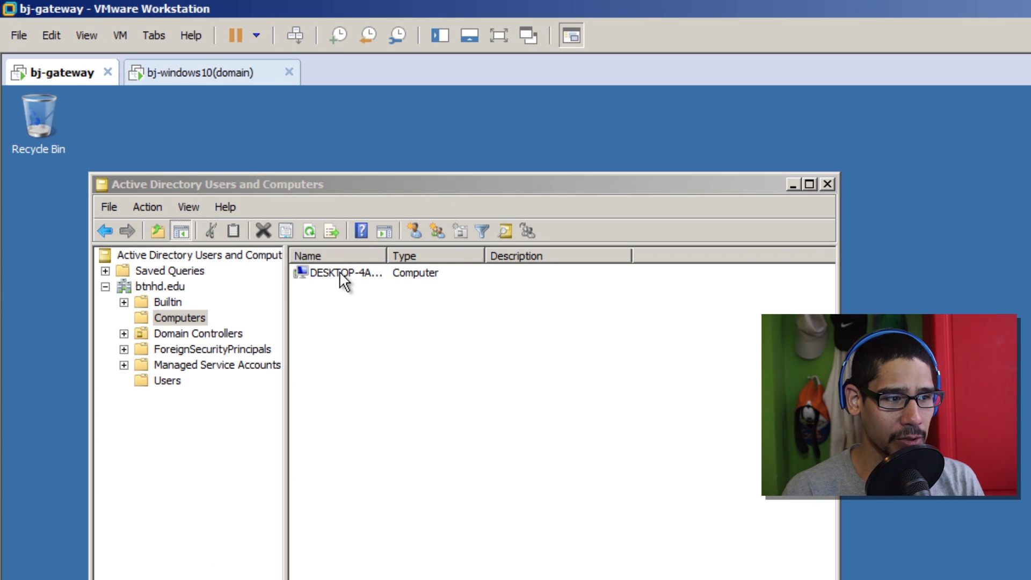
click(399, 274)
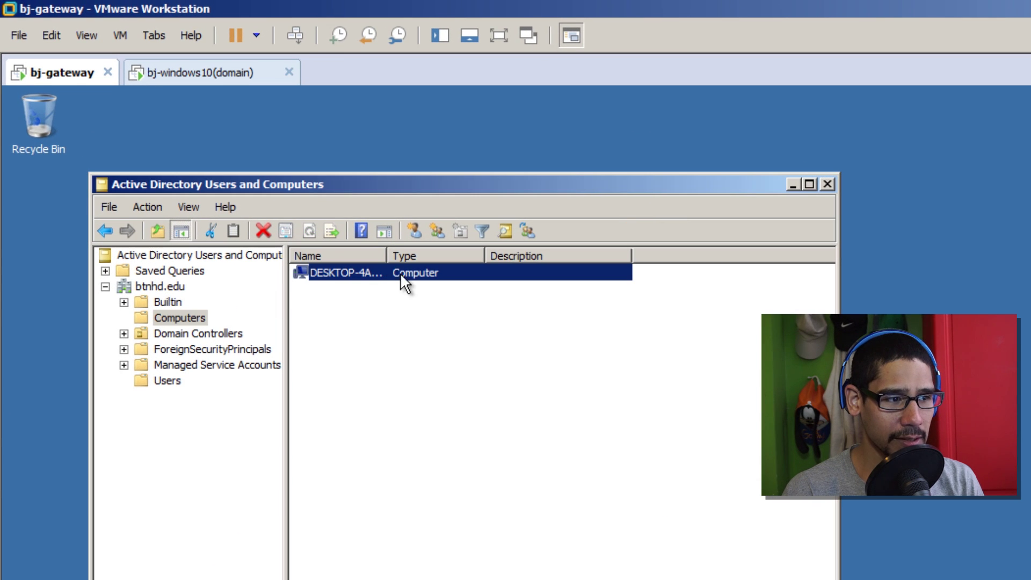
double_click(391, 253)
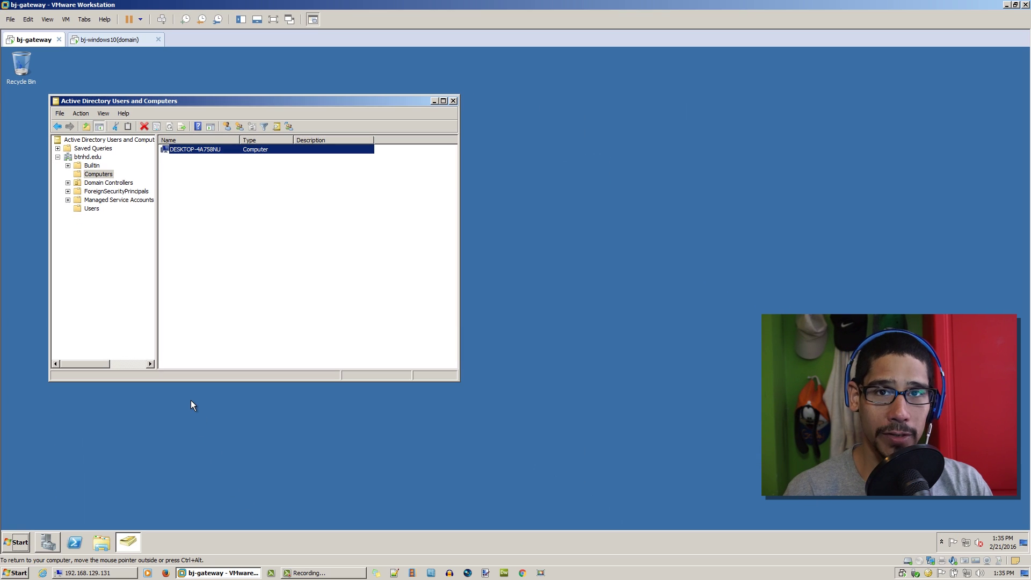
Step: Open Remote Desktop Connection on the host and view the IP configuration of the bj-windows10(domain) machine
click(13, 574)
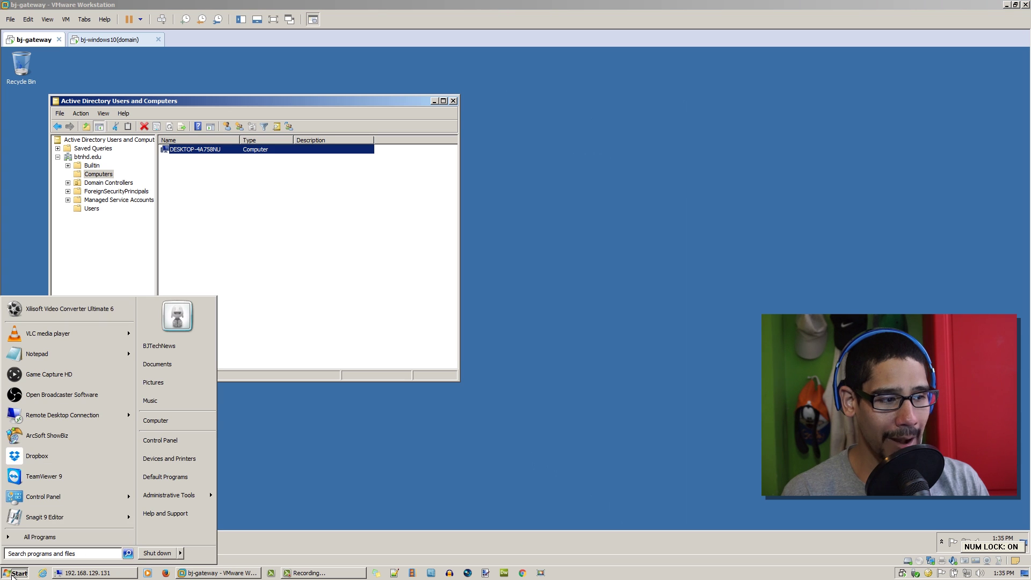
click(46, 421)
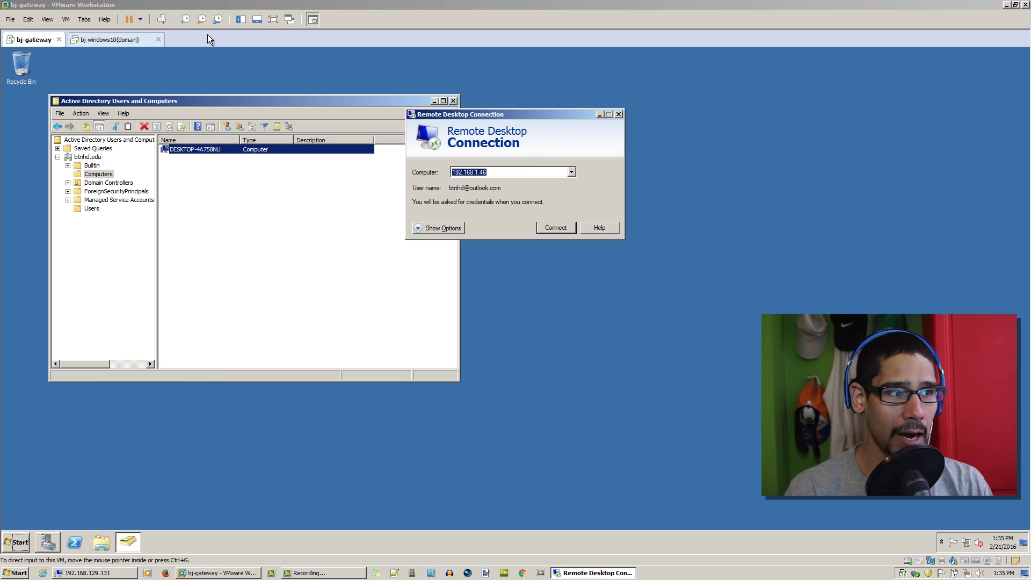
click(105, 40)
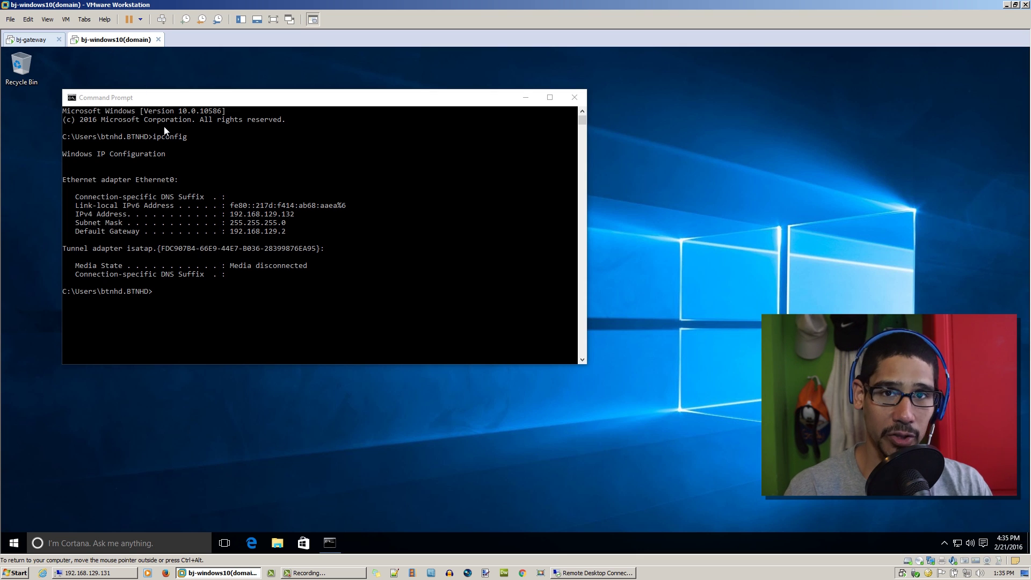
key(ctrl+alt)
mouse_move(318, 574)
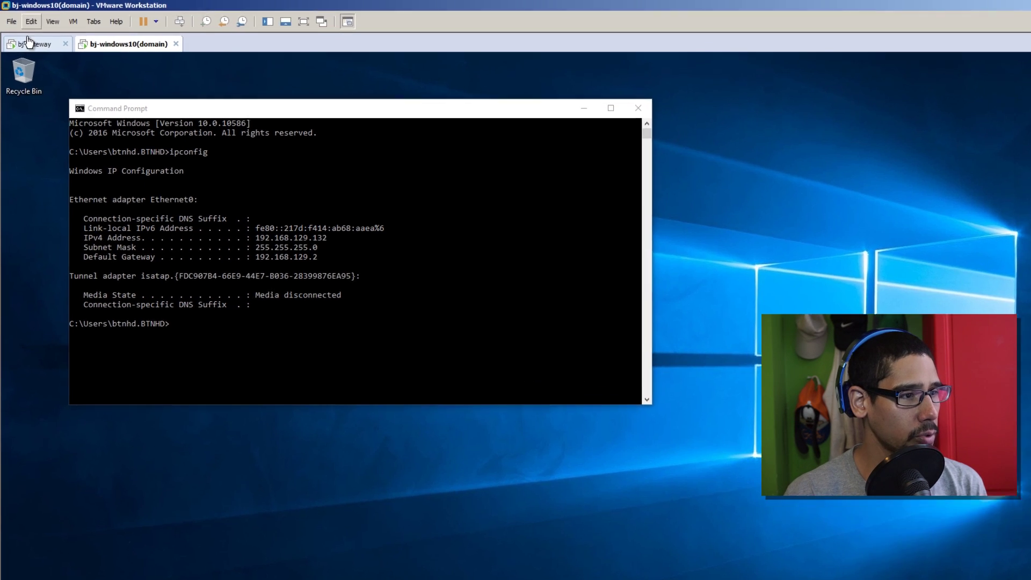
Step: On bj-gateway, check the group memberships of the btnhd user account in the Users container and leave its properties unchanged
click(27, 40)
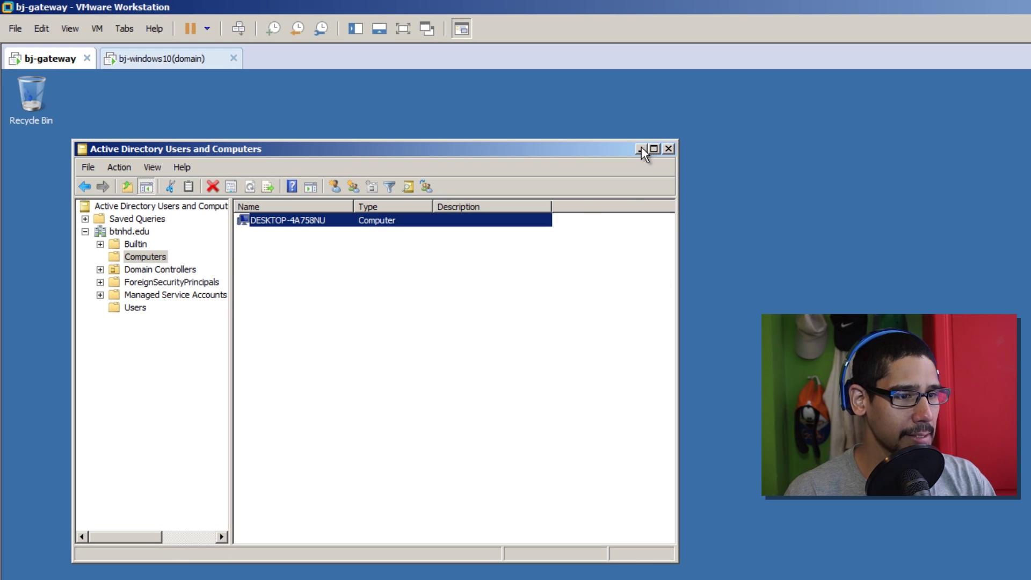
click(138, 311)
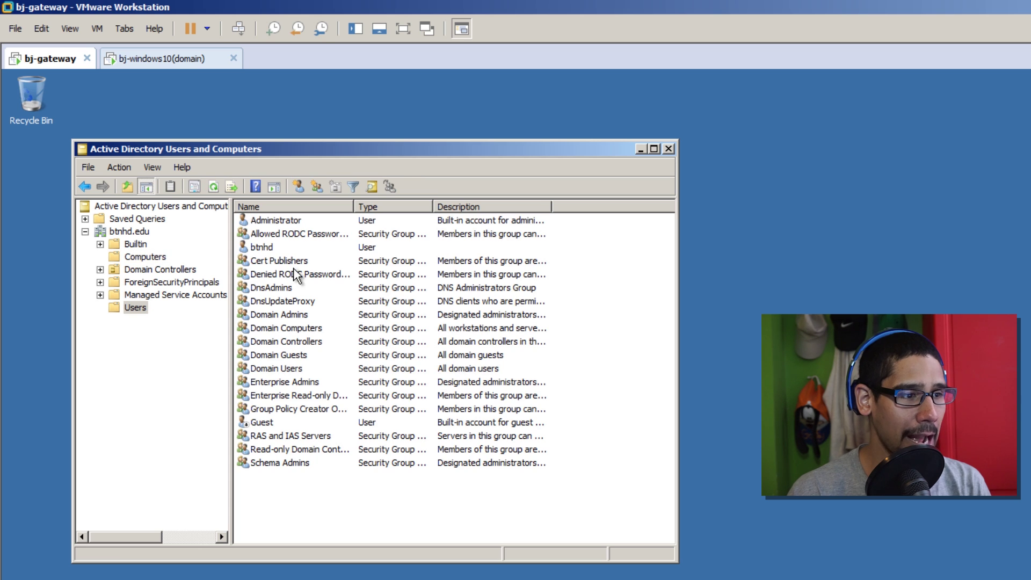
click(268, 248)
double_click(268, 248)
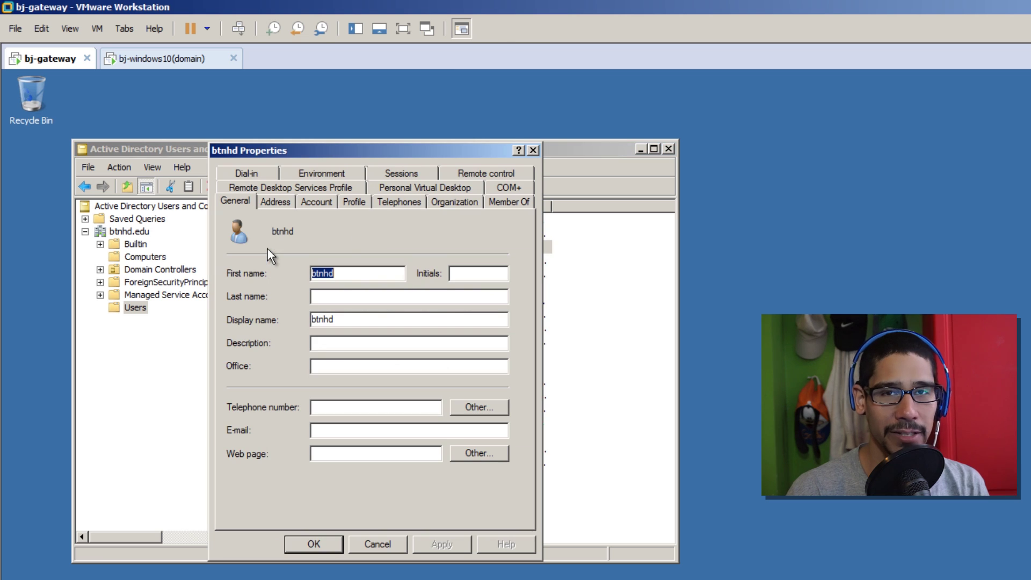
click(511, 202)
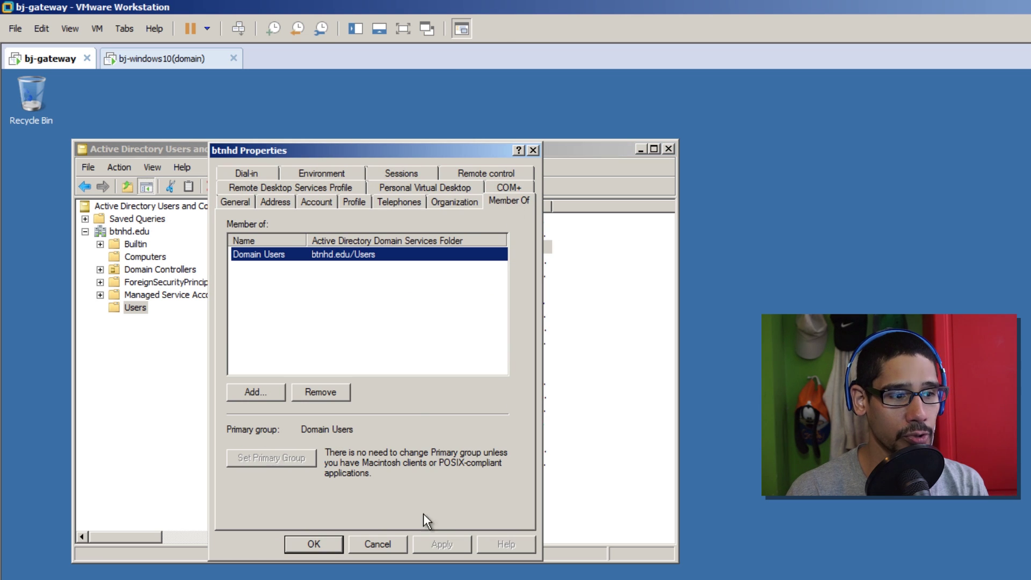
click(388, 541)
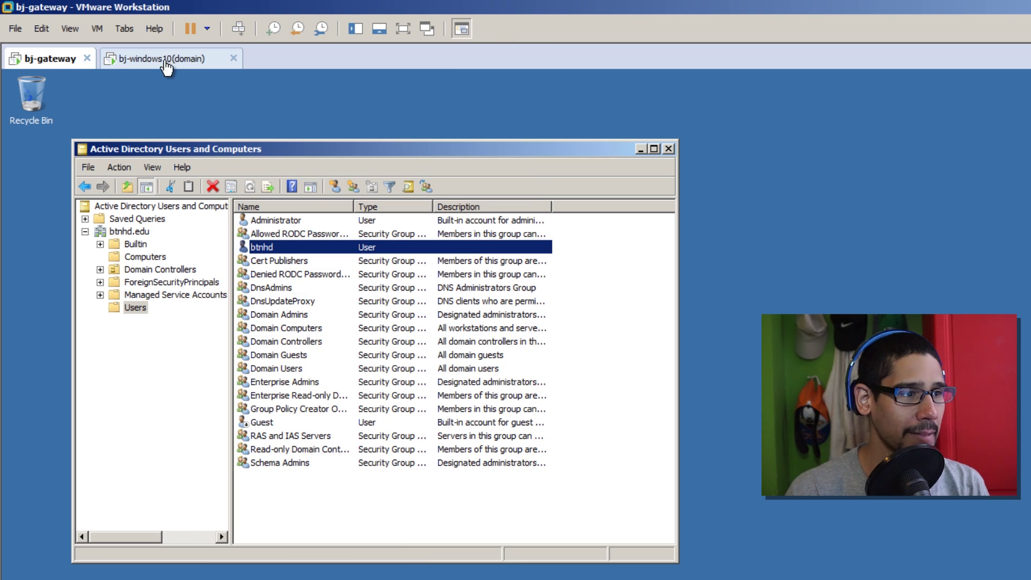
click(164, 59)
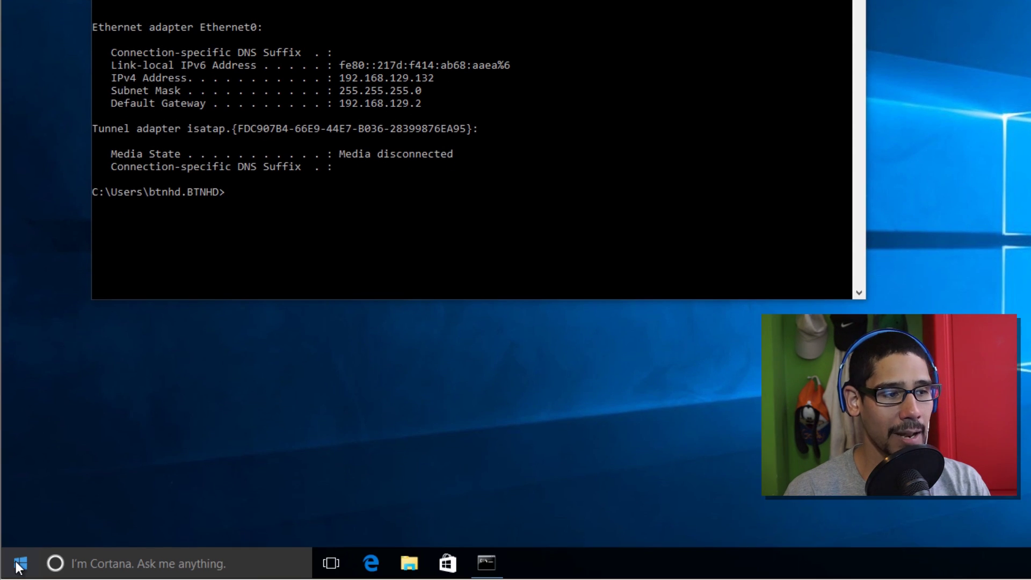
click(20, 565)
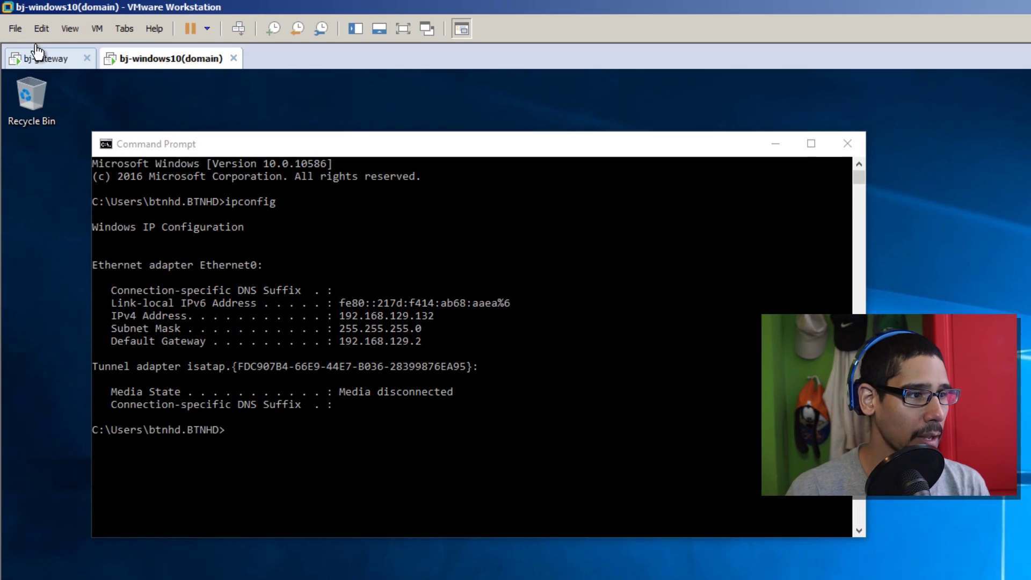
Step: Start adding a server role on bj-gateway and select Remote Desktop Services
click(40, 49)
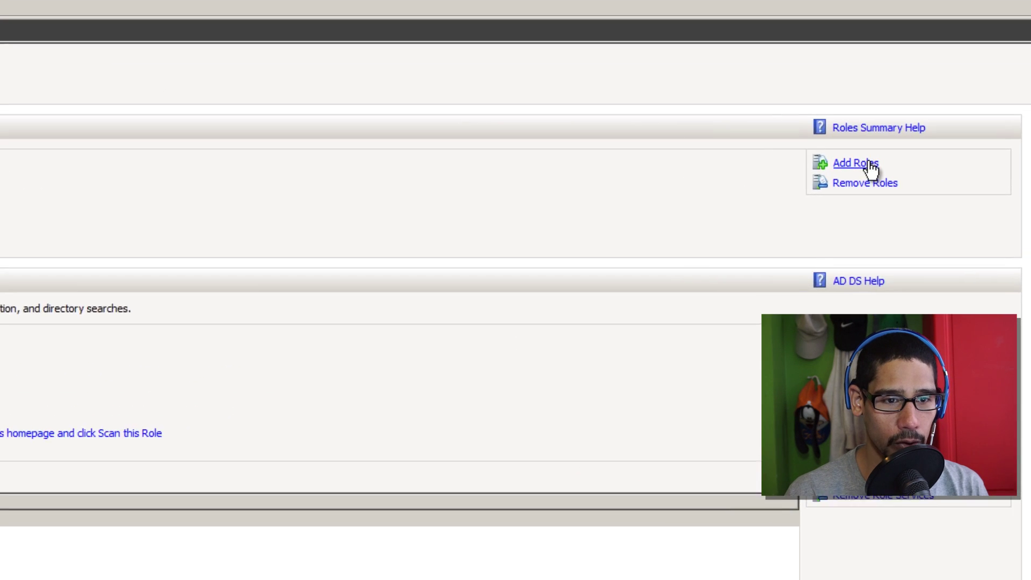
click(969, 175)
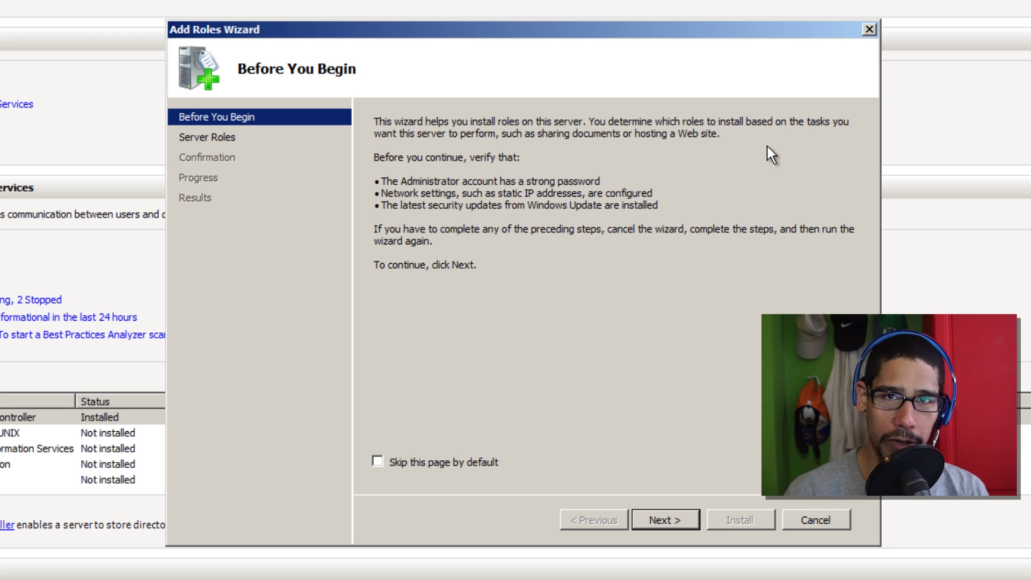
click(673, 521)
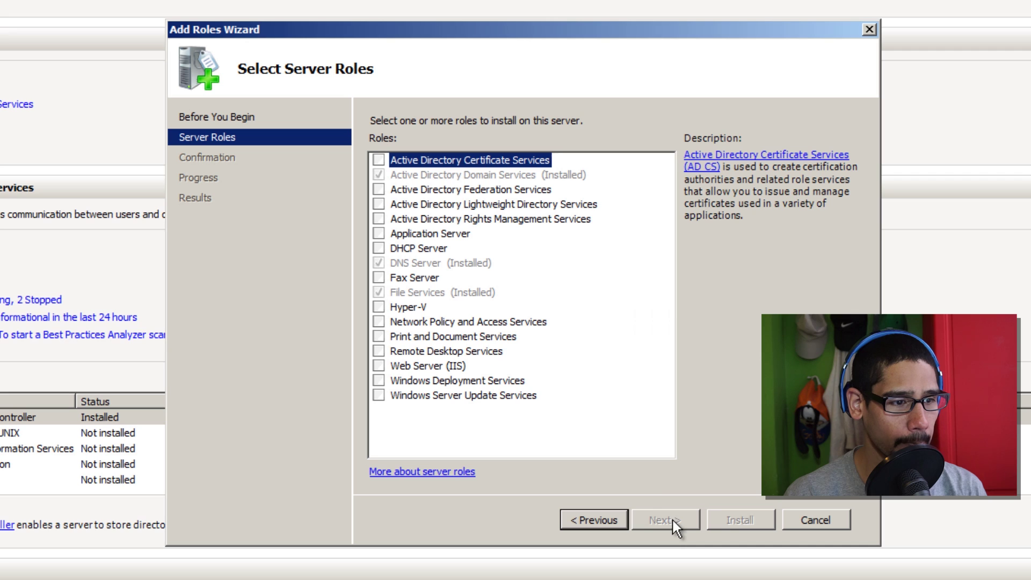
click(379, 352)
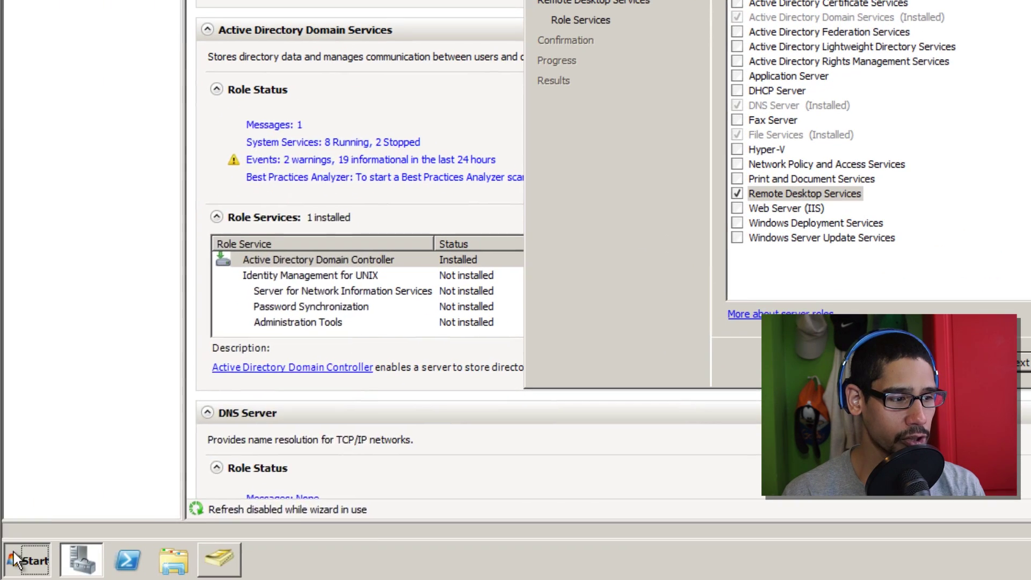
Step: Look for the Remote Desktop Services entry among the server's Administrative Tools and return to the Add Roles Wizard
key(super)
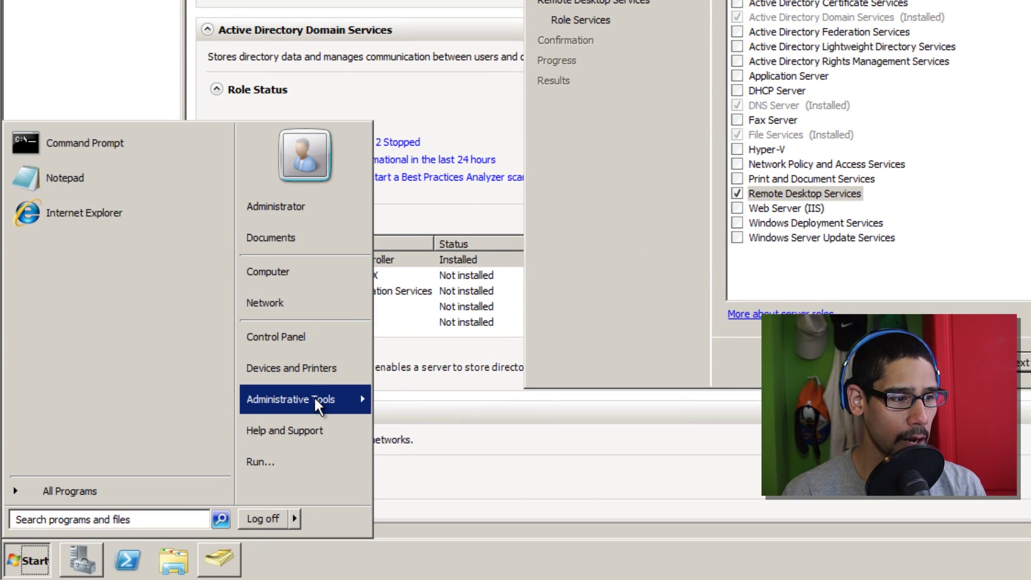
mouse_move(257, 399)
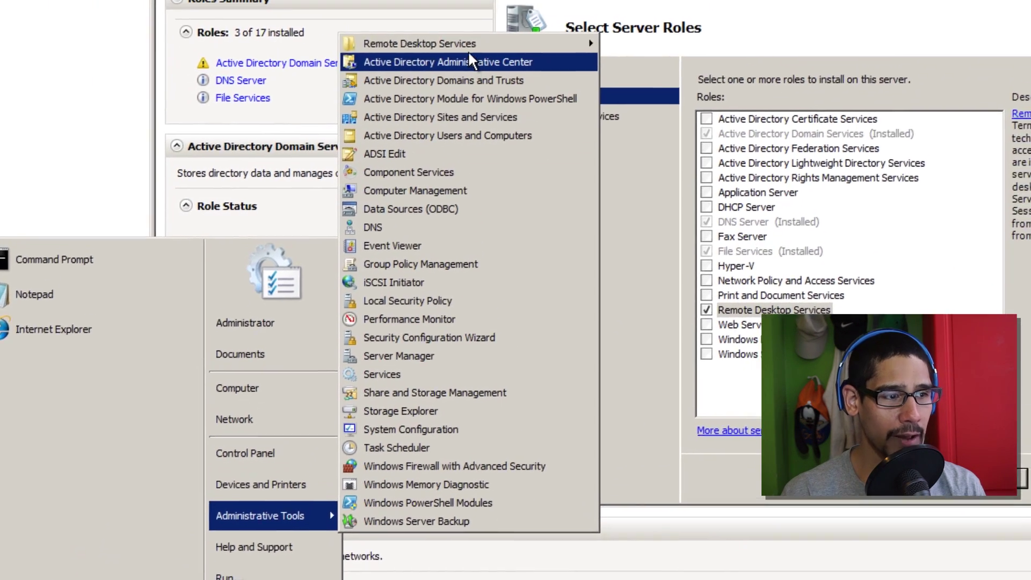
mouse_move(469, 48)
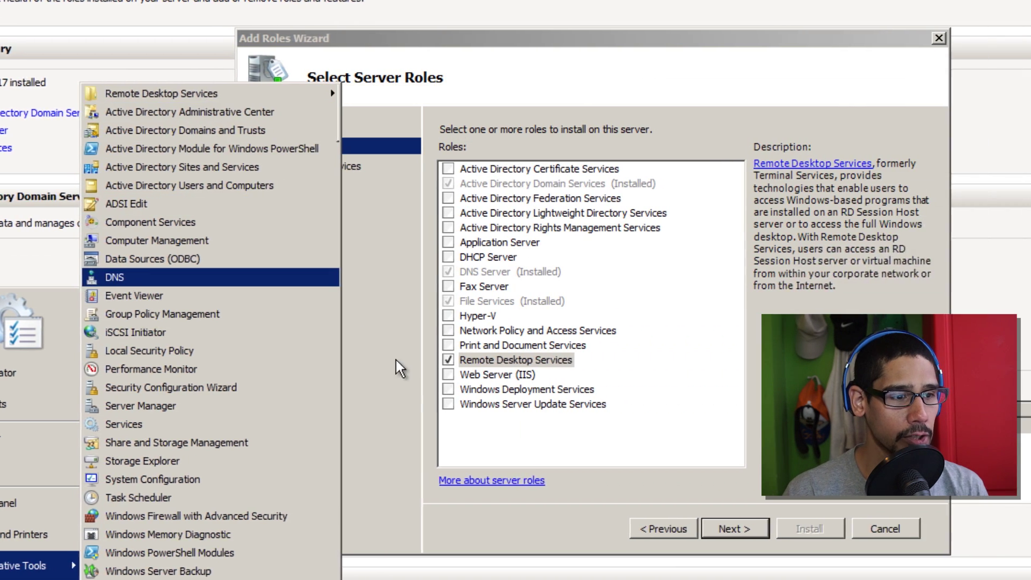
click(649, 355)
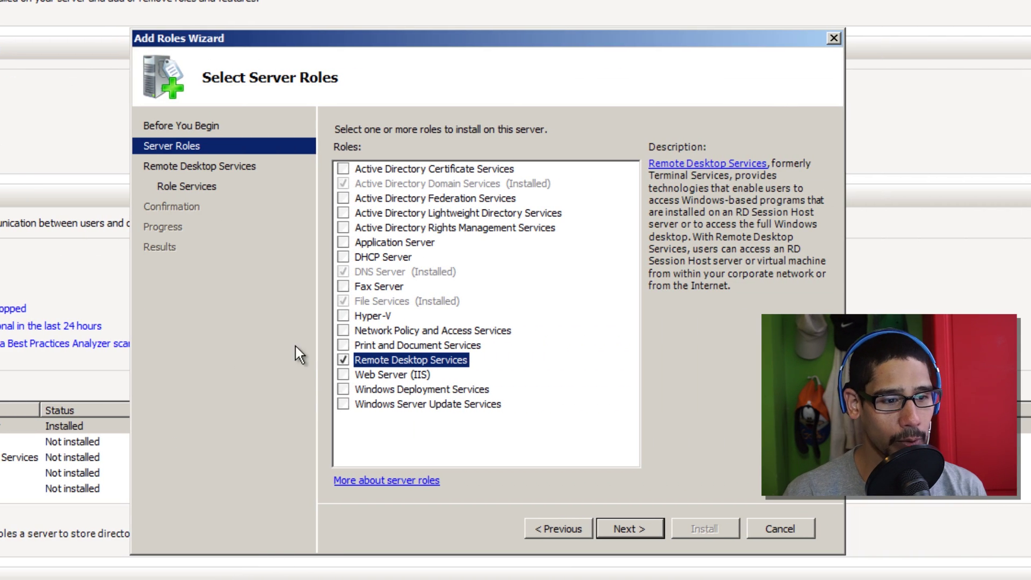
Step: Select the Remote Desktop Gateway role service together with its required role services and proceed to the SSL certificate choice
click(635, 529)
click(634, 524)
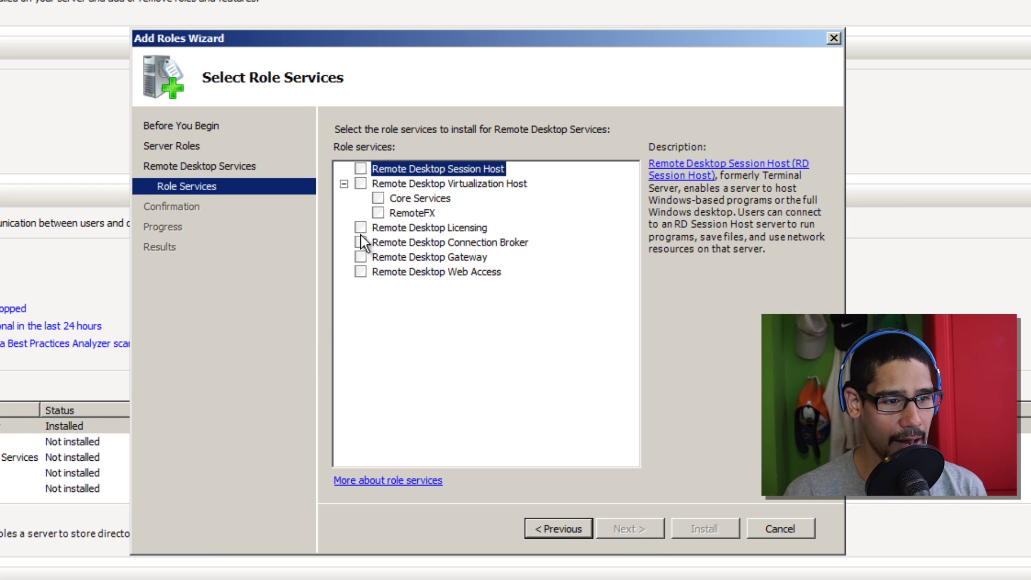
click(360, 257)
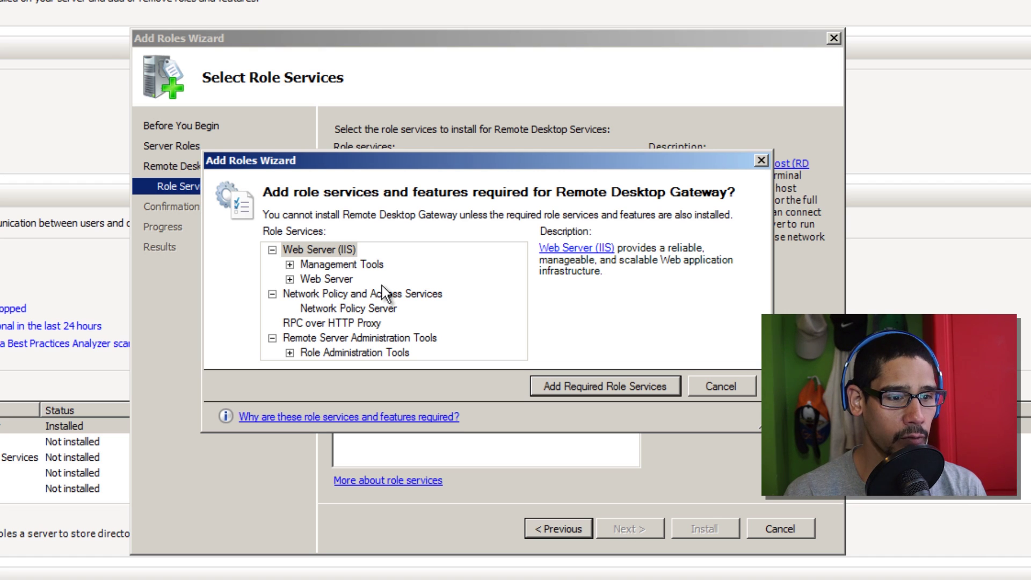
click(595, 392)
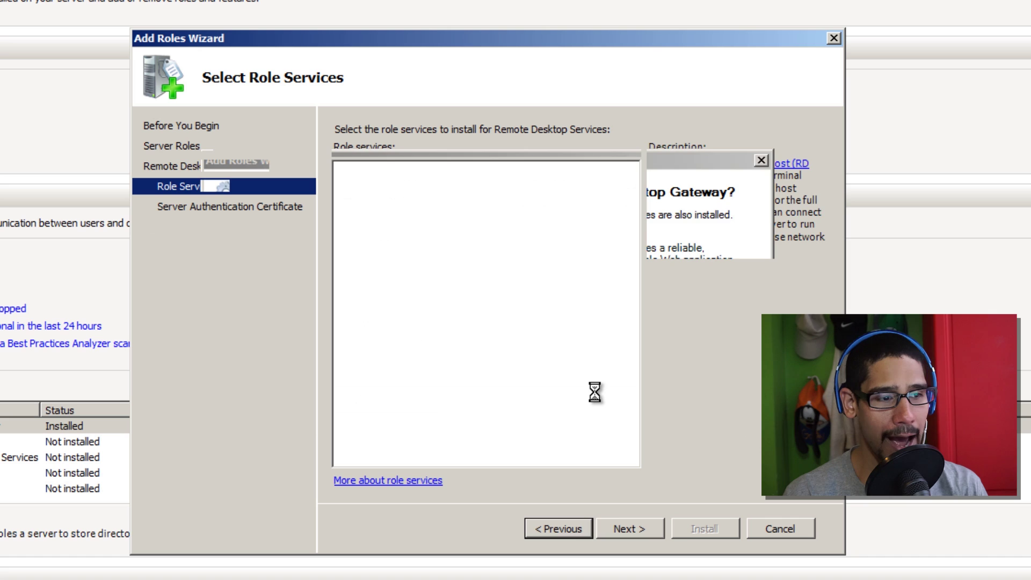
click(640, 527)
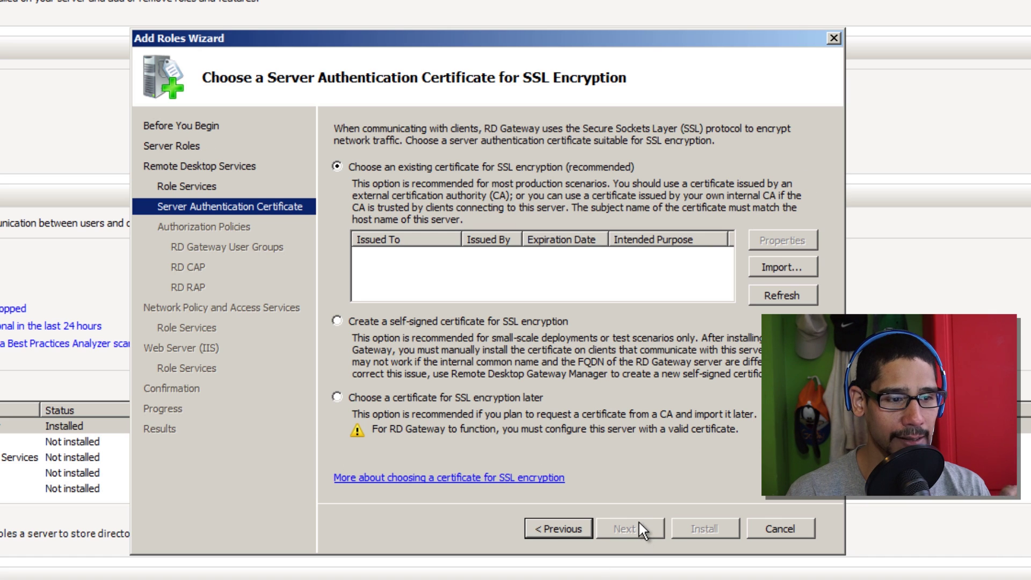
Step: Set the SSL certificate option to "Choose a certificate for SSL encryption later" and accept creating the authorization policies now
click(497, 398)
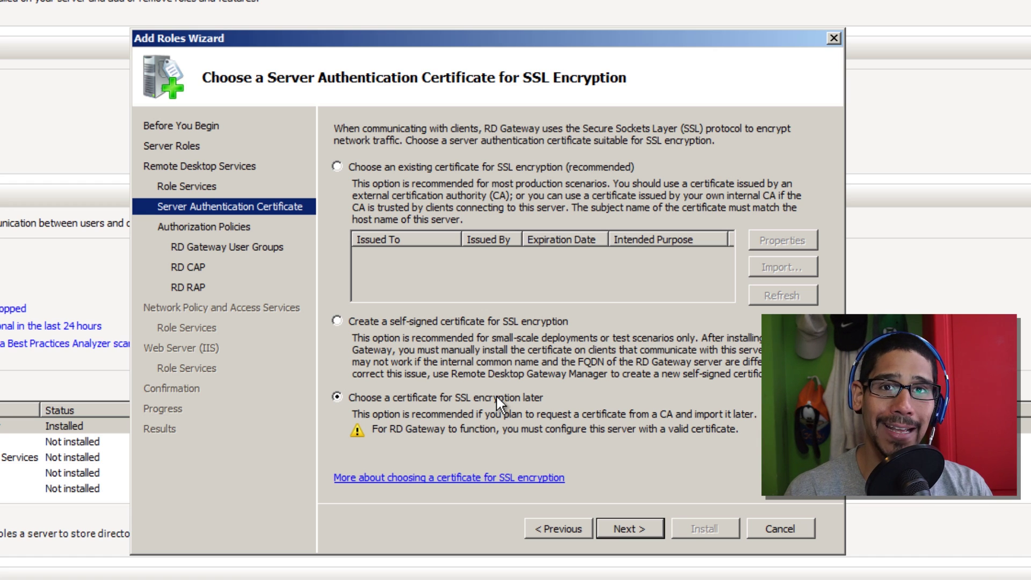
click(633, 529)
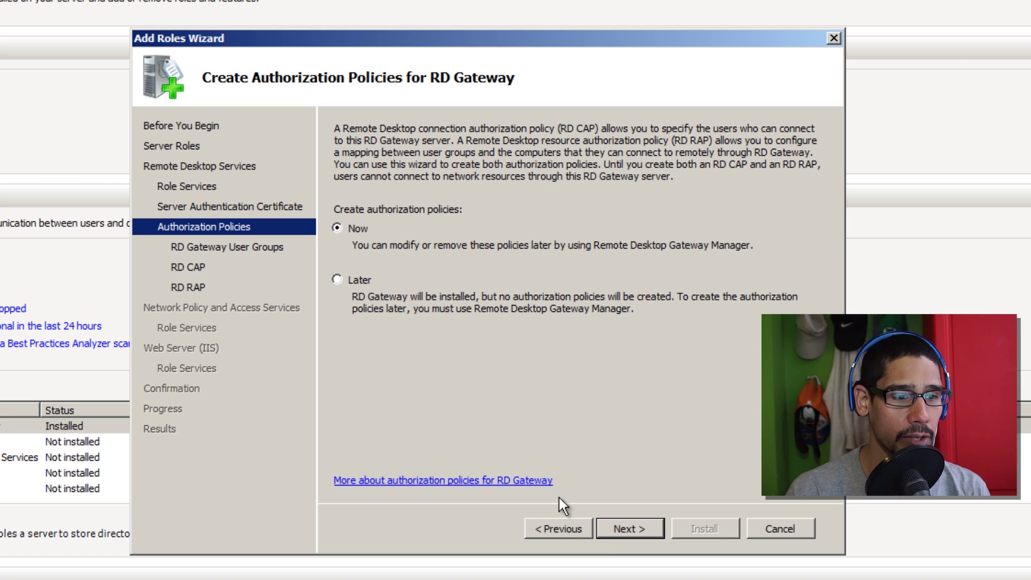
click(623, 525)
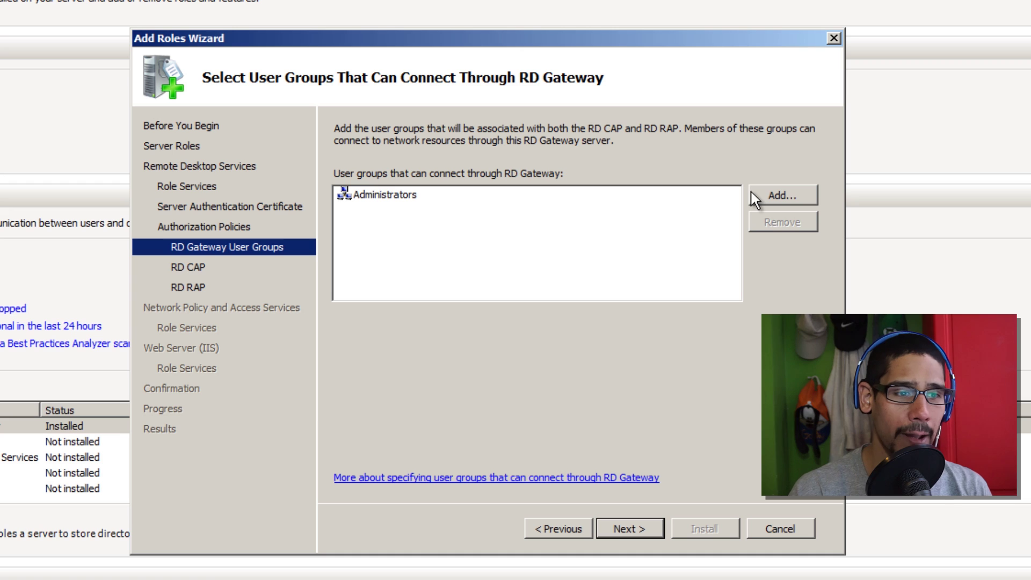
Step: Add the Domain Users group from btnhd.edu to the groups allowed through RD Gateway and continue to the RD CAP settings
click(769, 192)
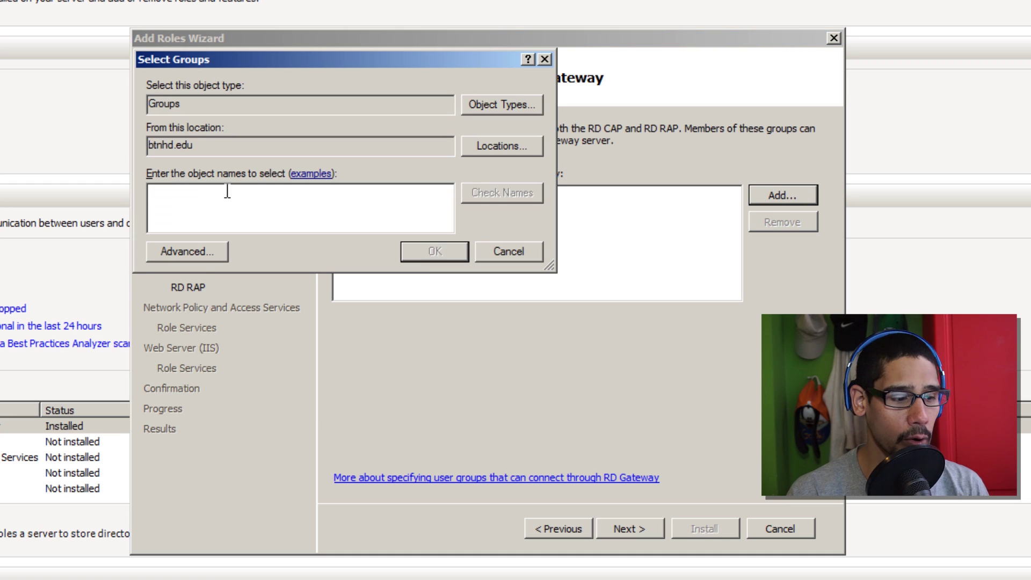
text(domain users)
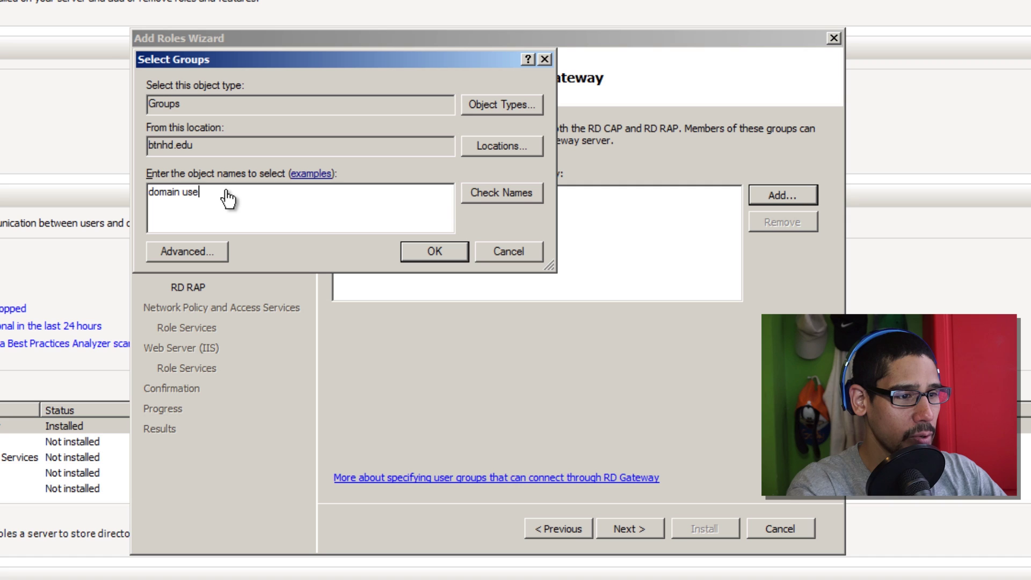
click(517, 184)
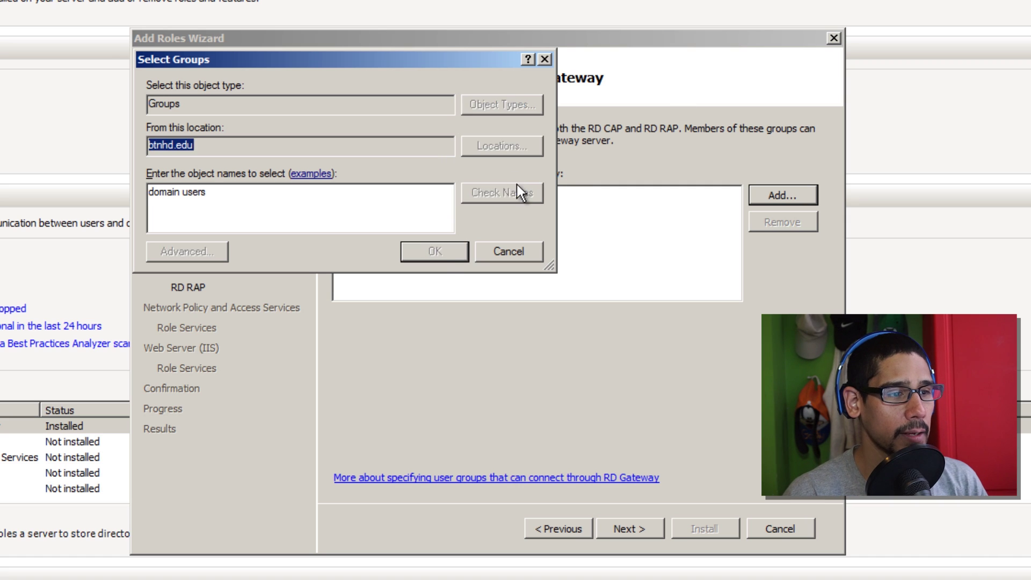
click(443, 257)
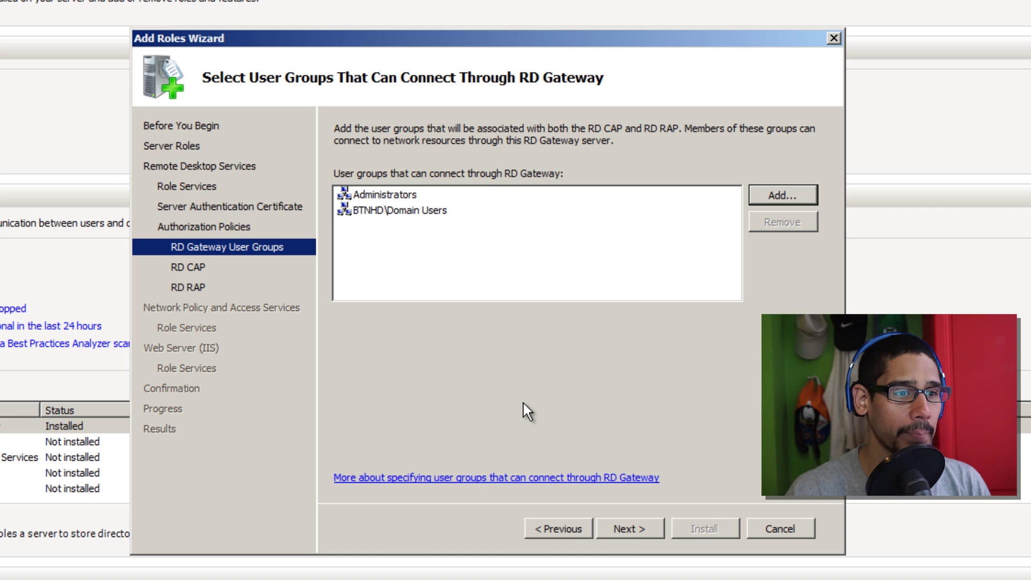
click(629, 527)
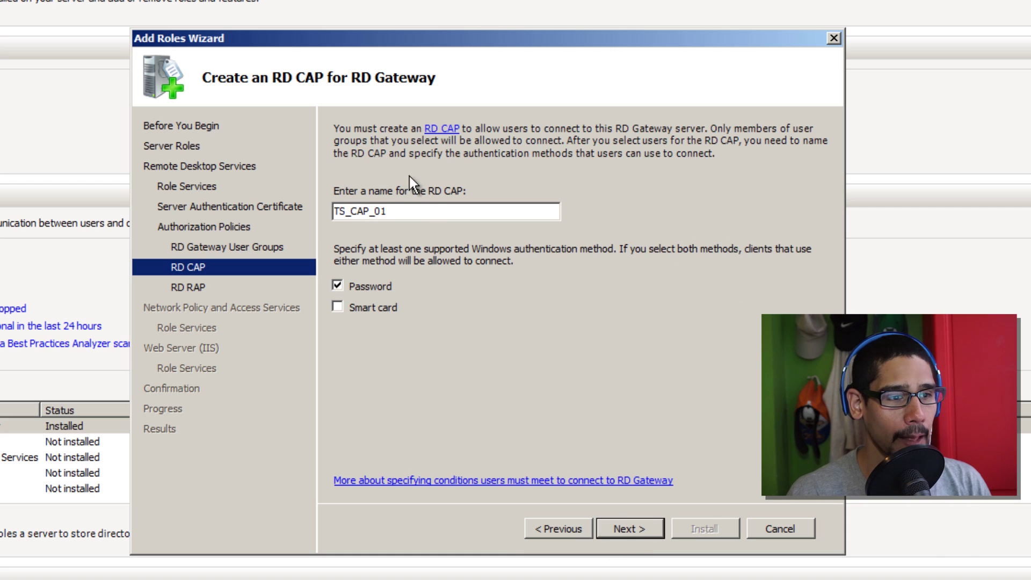
Step: Keep the RD CAP TS_CAP_01 with password authentication and set the RD RAP TS_RAP_01 to allow connections to any computer on the network
click(630, 530)
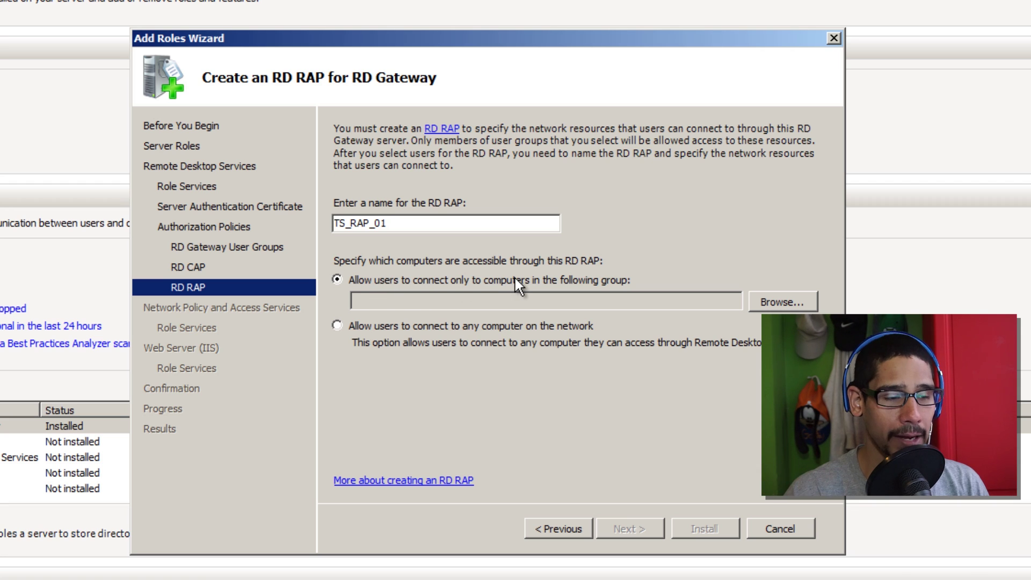
click(472, 324)
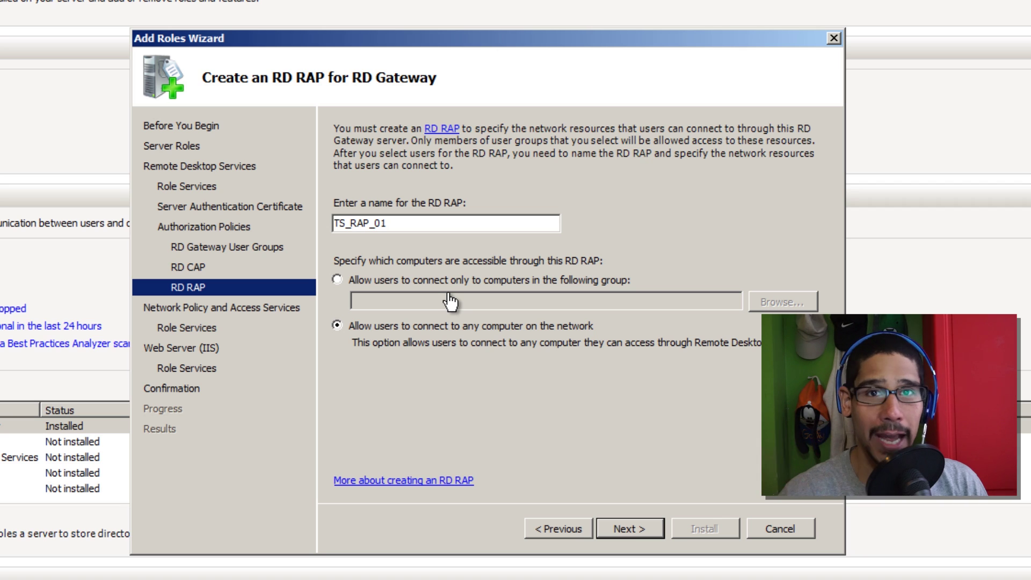
click(635, 530)
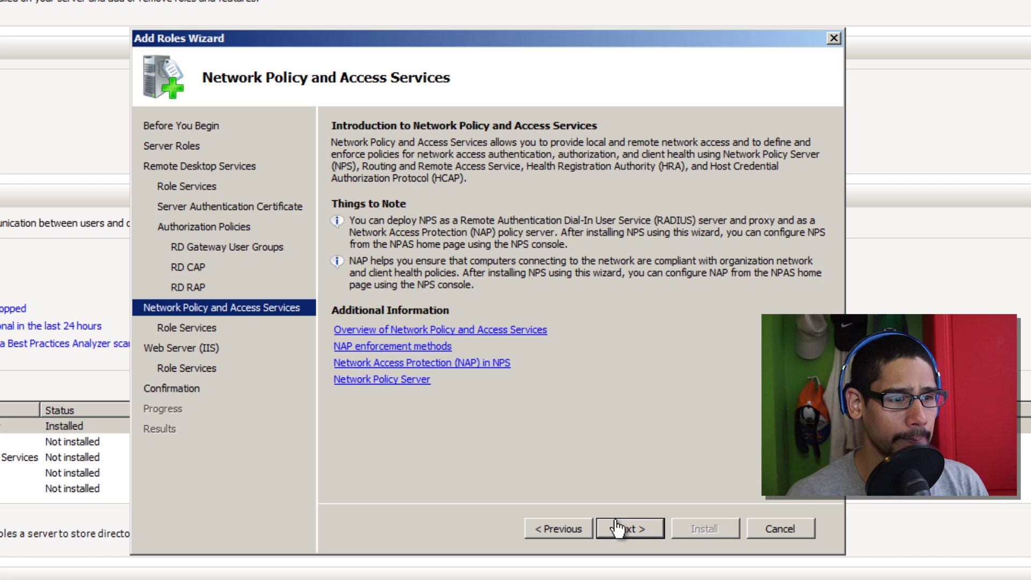
Step: Accept the default Network Policy and Web Server (IIS) role services, install the roles, and close the remaining windows back to the desktop
click(622, 525)
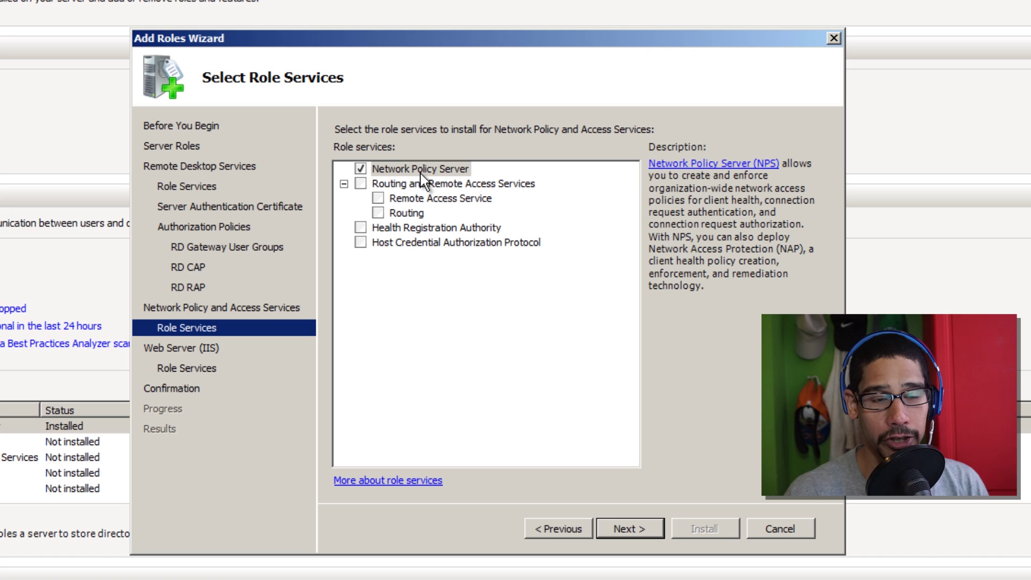
click(629, 529)
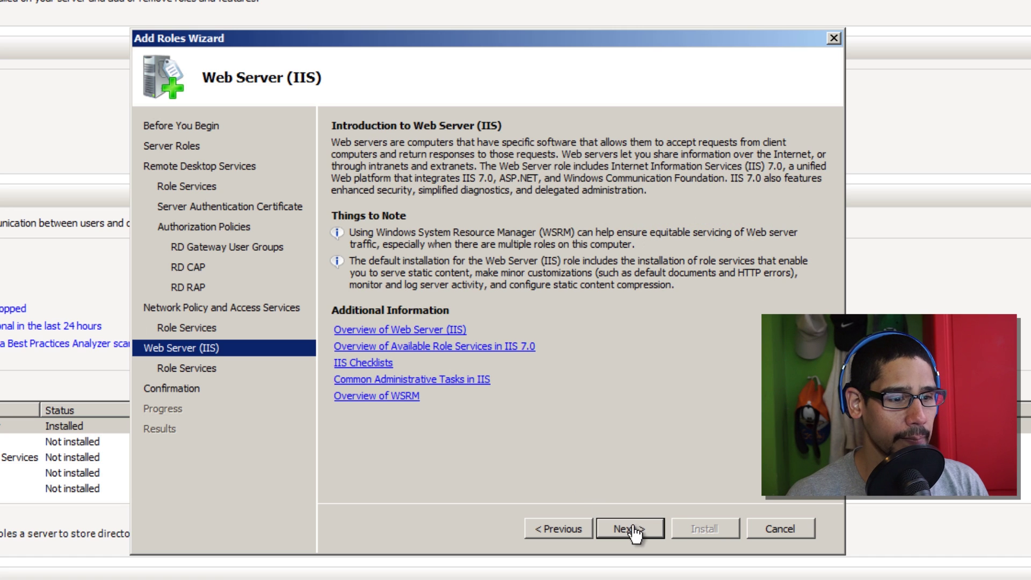
click(630, 530)
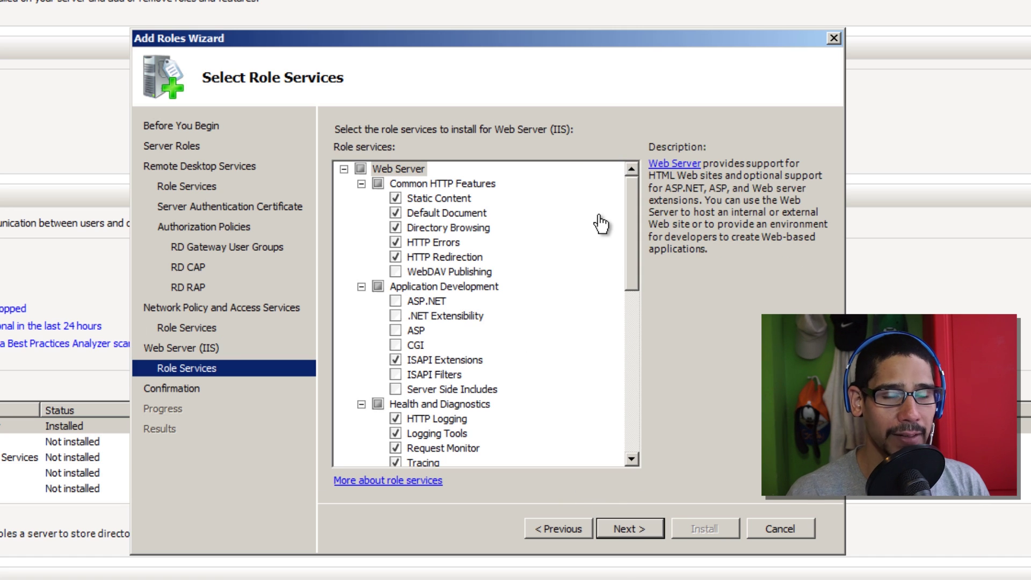
click(633, 527)
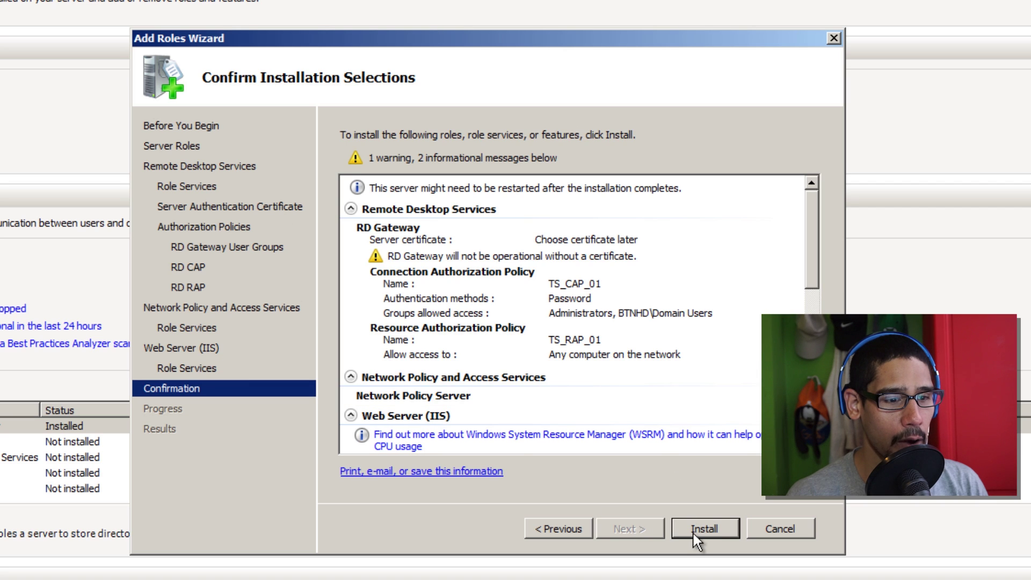
click(698, 528)
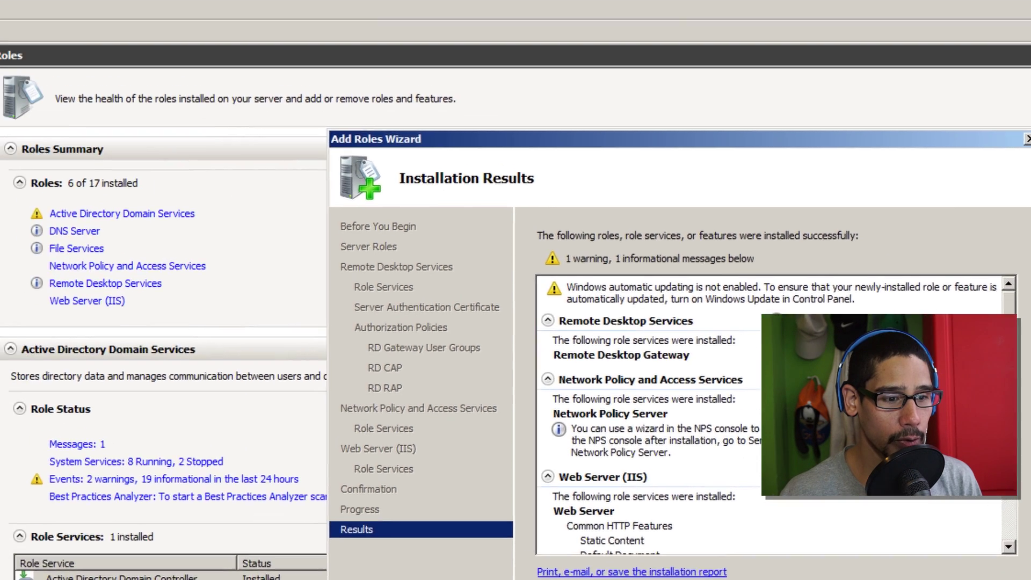
click(704, 529)
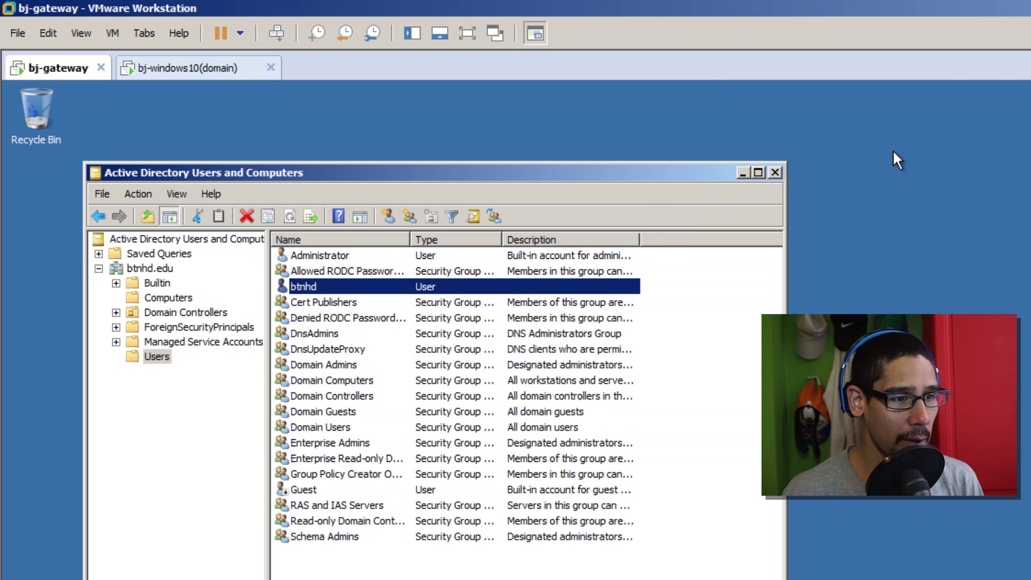
click(779, 174)
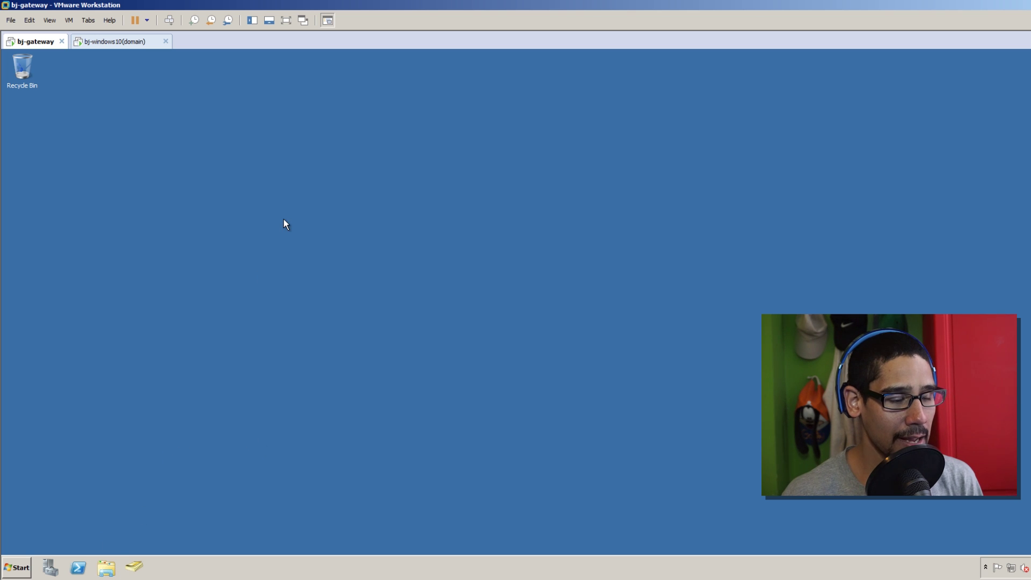
Step: Check the contents of the certs folder on Local Disk (C:) and close the file browser
key(super+e)
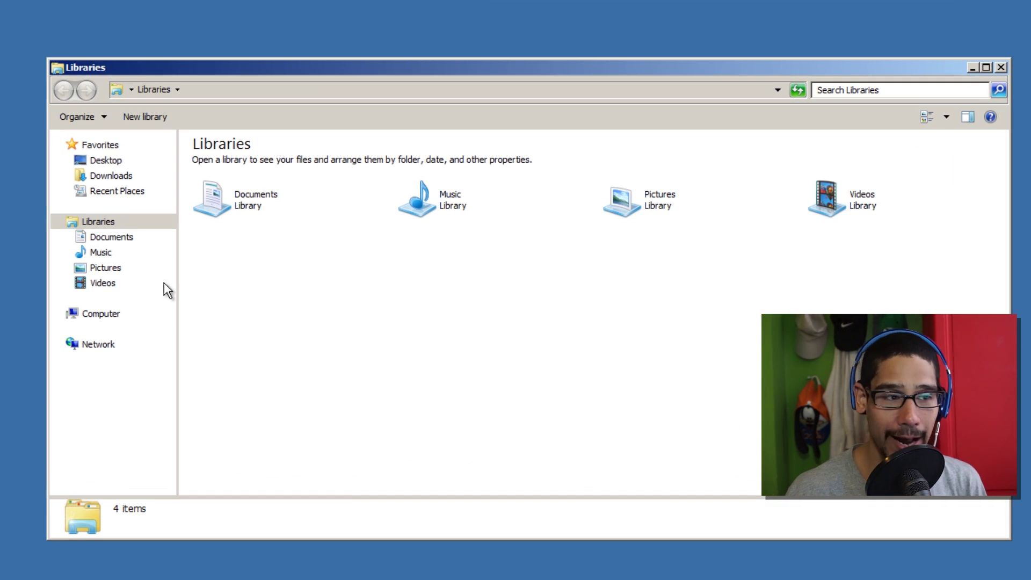
click(97, 318)
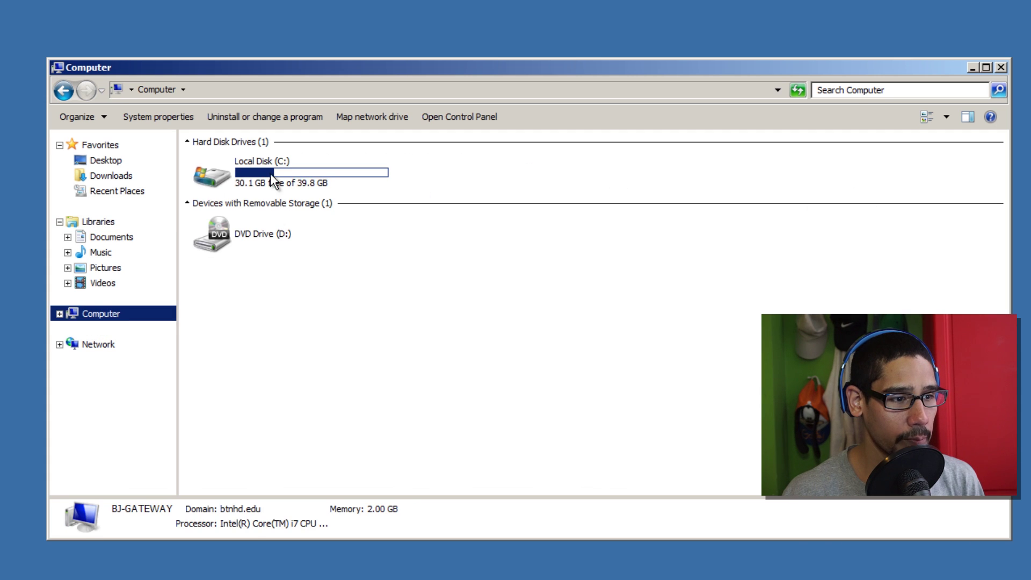
double_click(271, 176)
click(222, 162)
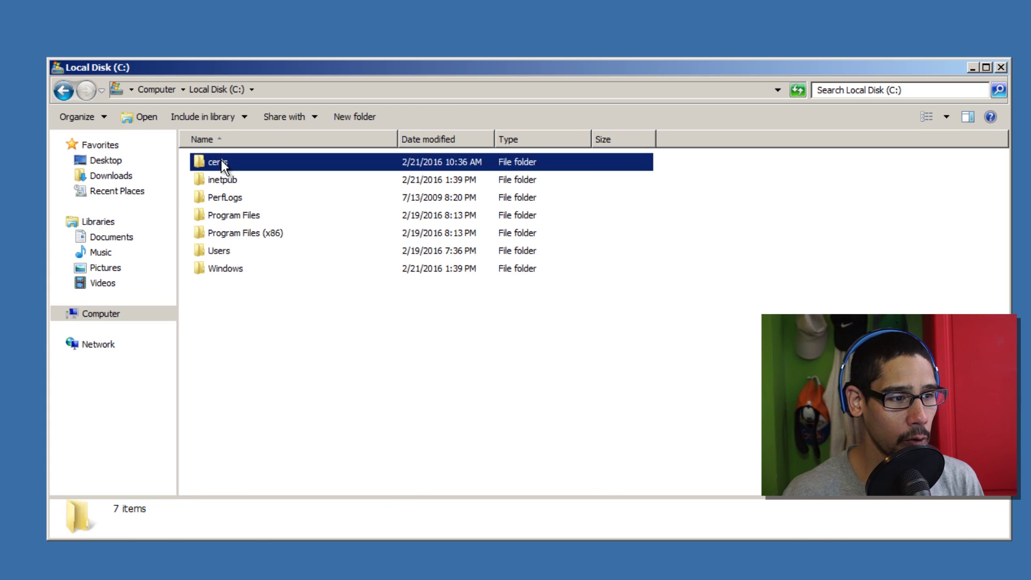
double_click(221, 162)
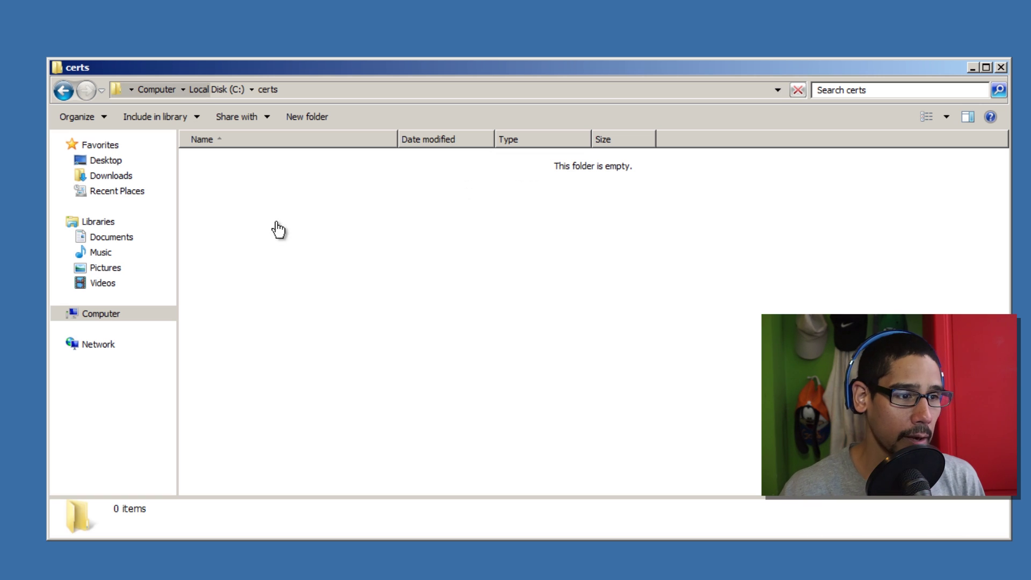
click(1001, 69)
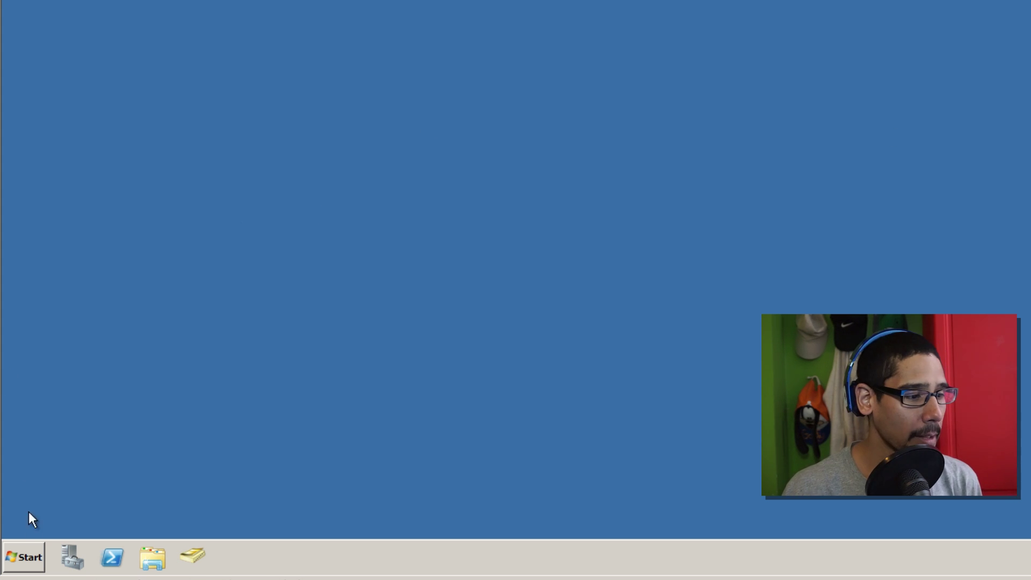
Step: Open the inbound rules of Windows Firewall with Advanced Security on the gateway server
click(31, 563)
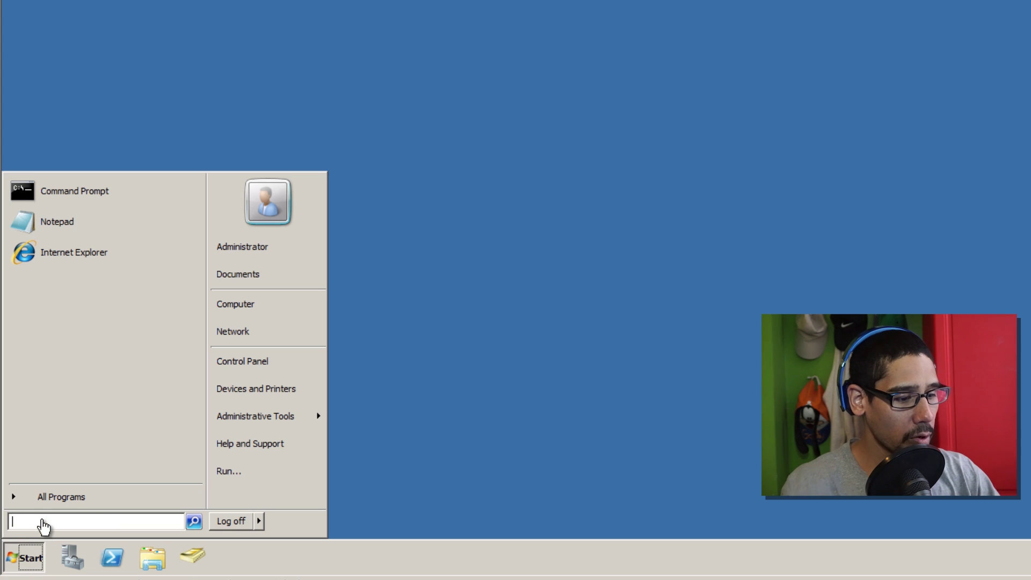
text(firew)
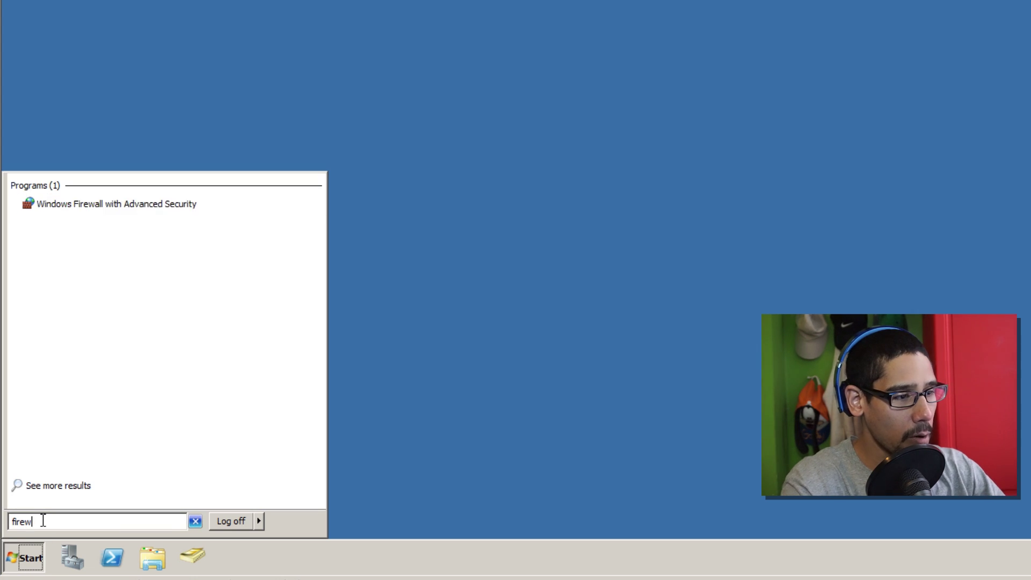
click(150, 202)
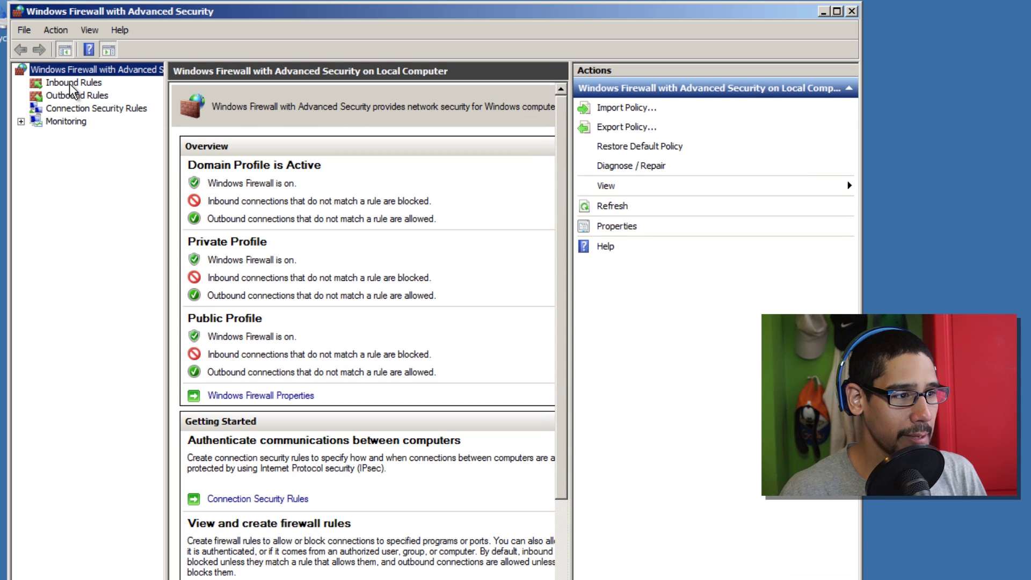
click(70, 83)
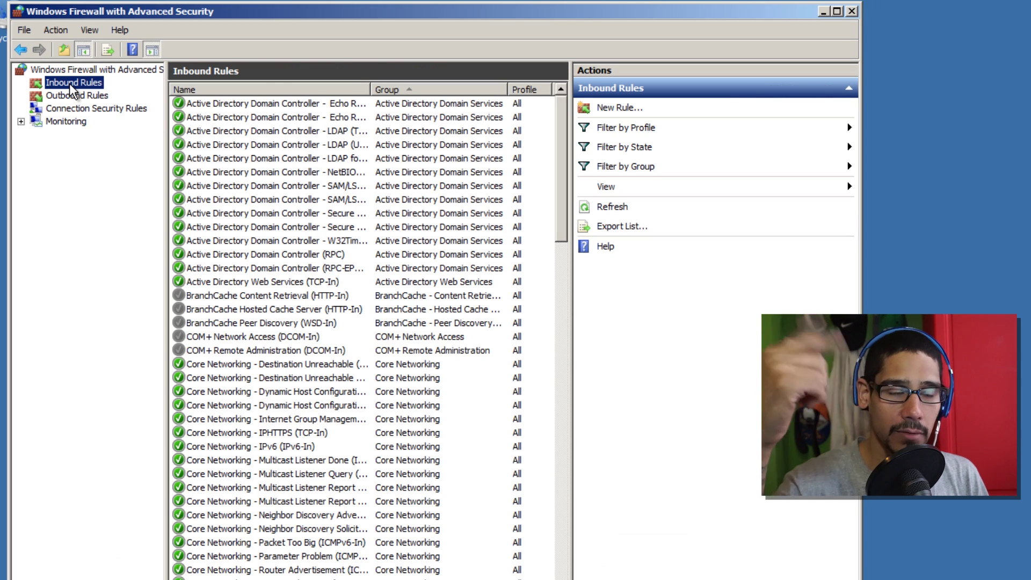
Step: Start a new inbound port rule that applies to TCP and the specific local port 443
click(622, 108)
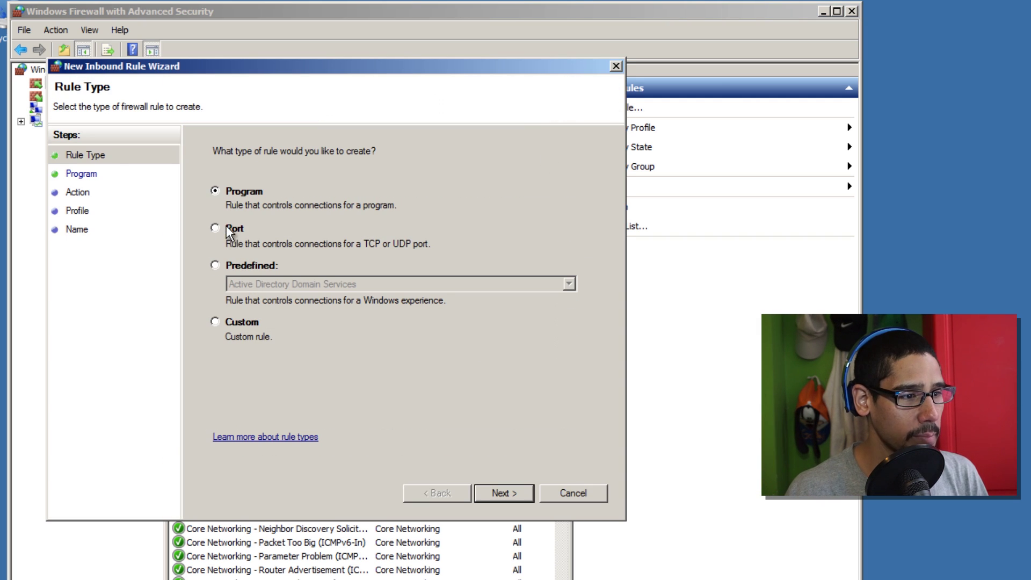
click(227, 231)
click(503, 493)
click(403, 276)
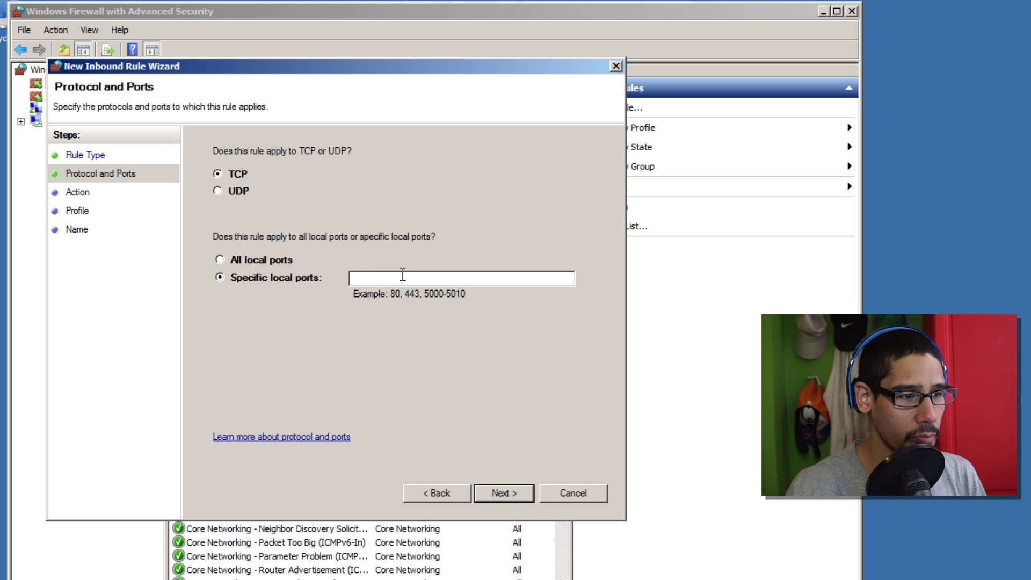
text(443)
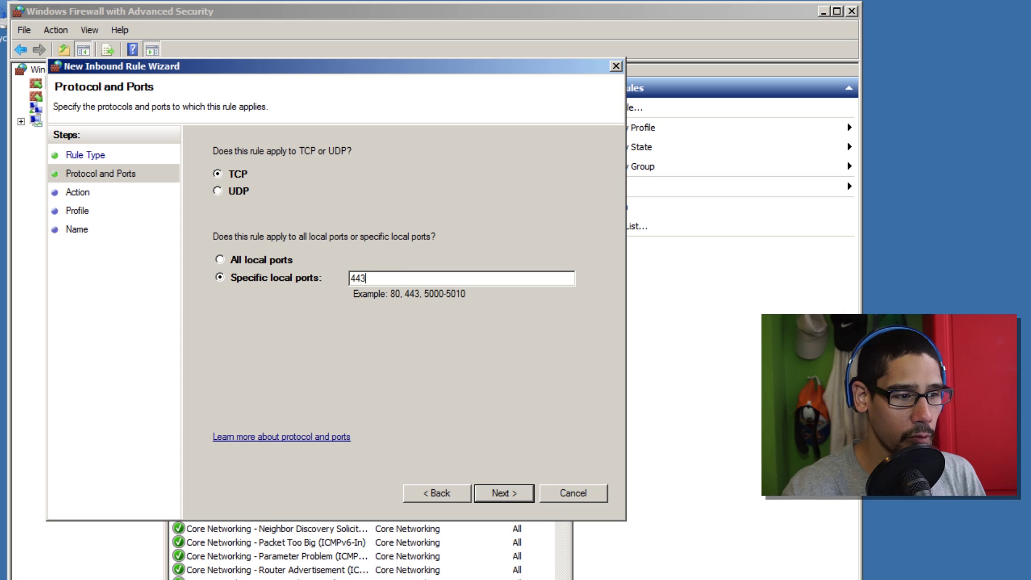
click(503, 495)
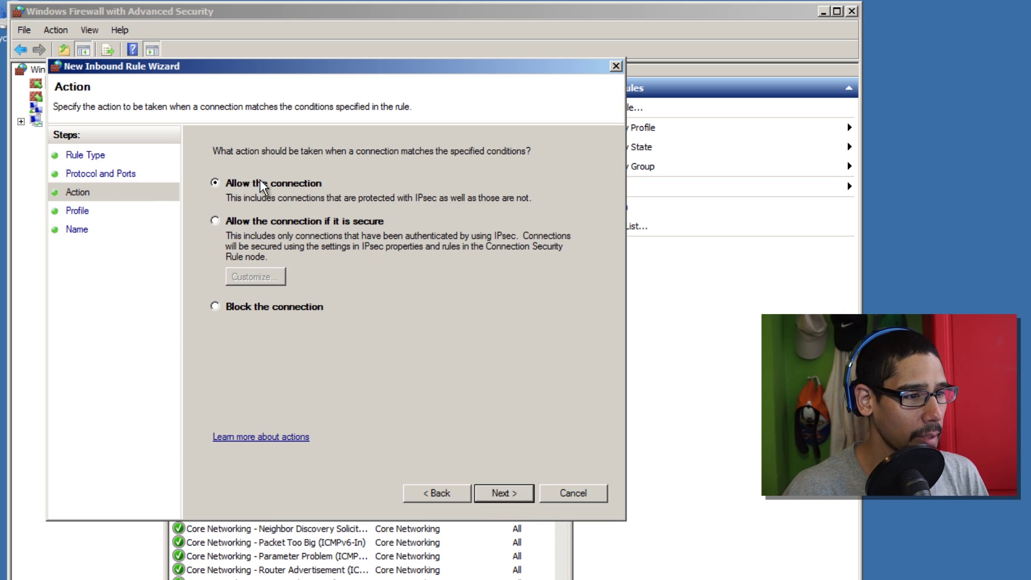
Step: Allow the connection for the Domain, Private and Public profiles, name the rule in_443, and close the firewall console once it is created
click(505, 497)
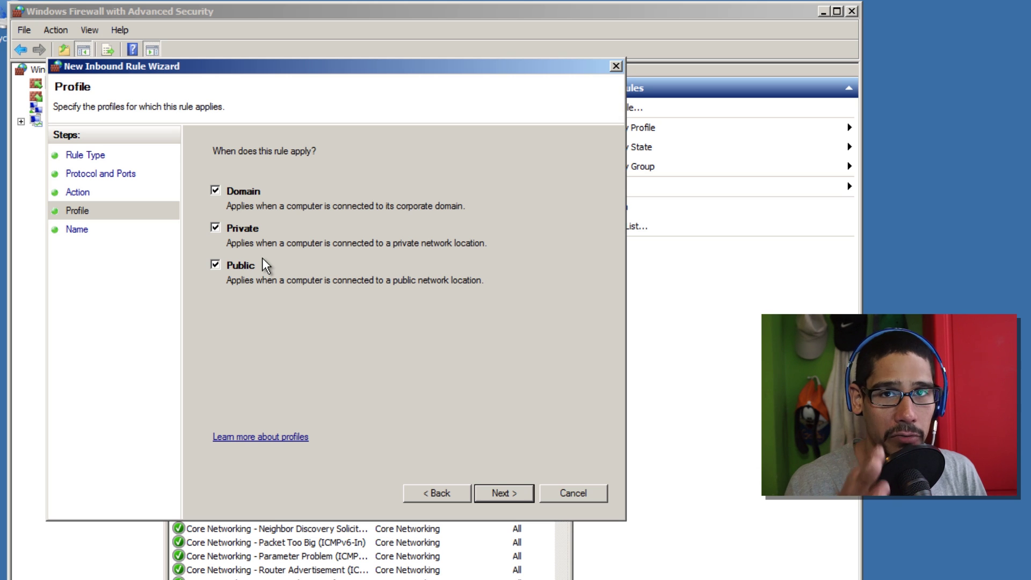
click(503, 495)
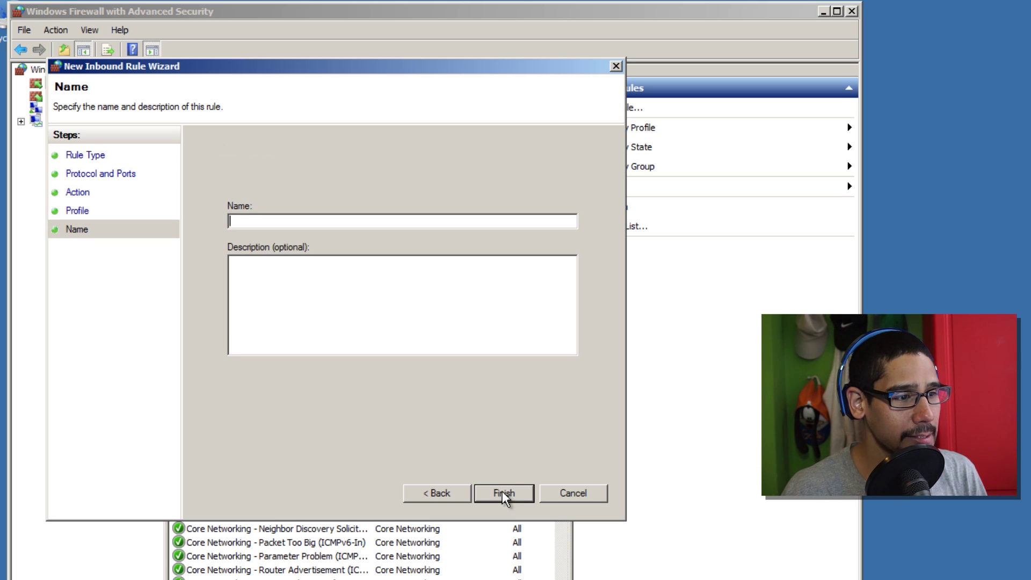
text(in_443)
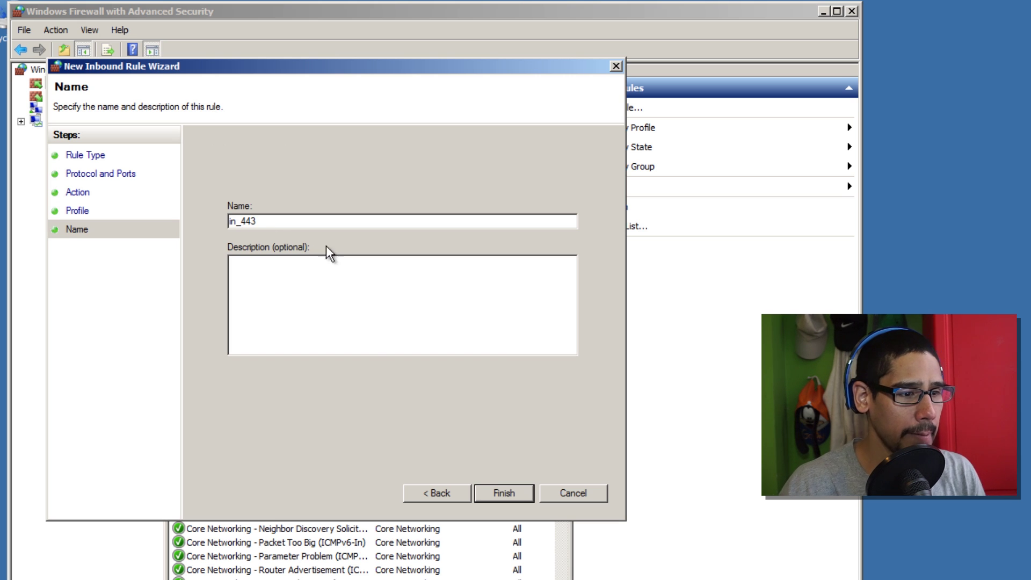
click(504, 493)
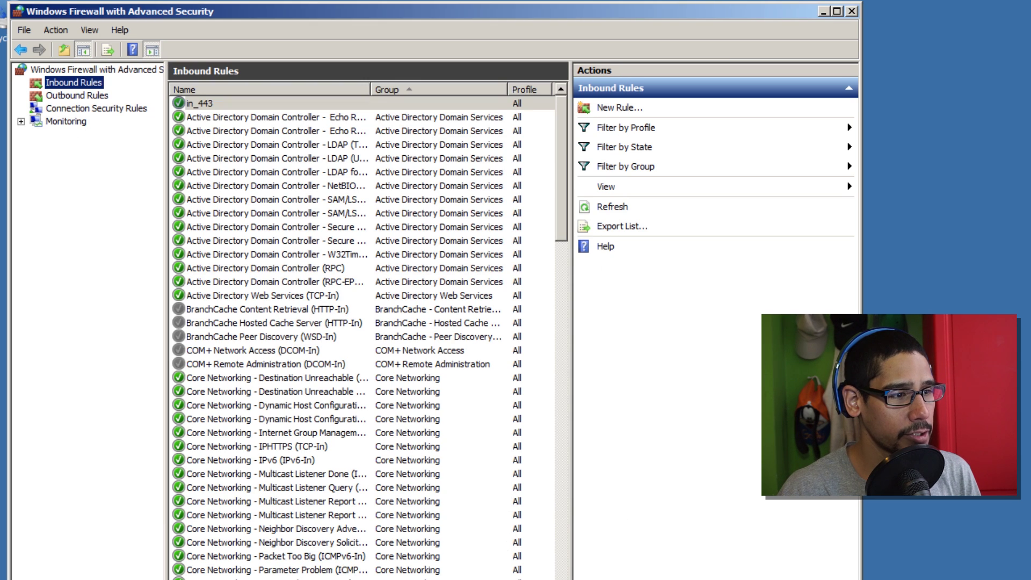
click(852, 11)
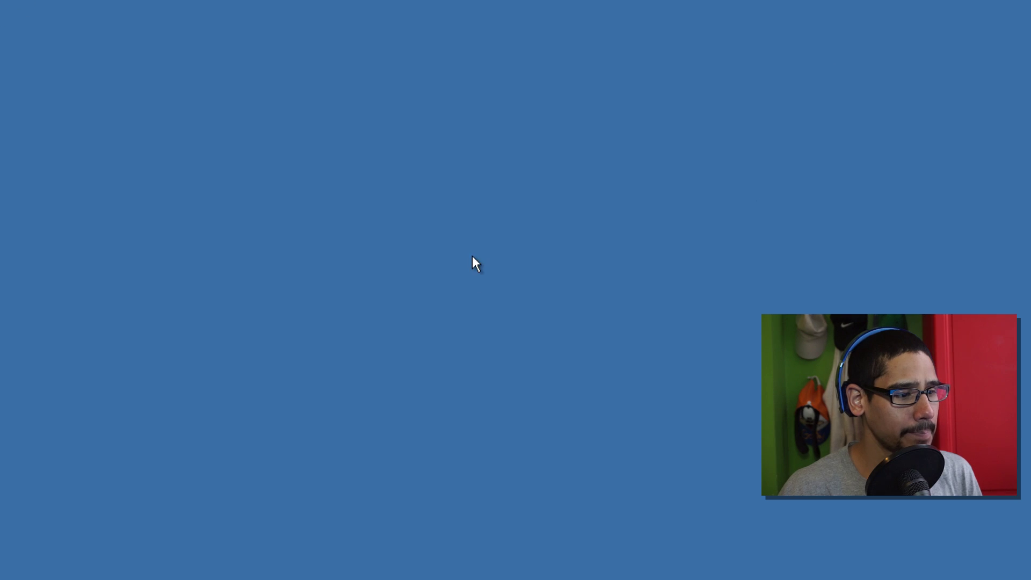
Step: Open Remote Desktop Gateway Manager and bring up the SSL certificate settings in the BJ-GATEWAY server's properties
click(12, 561)
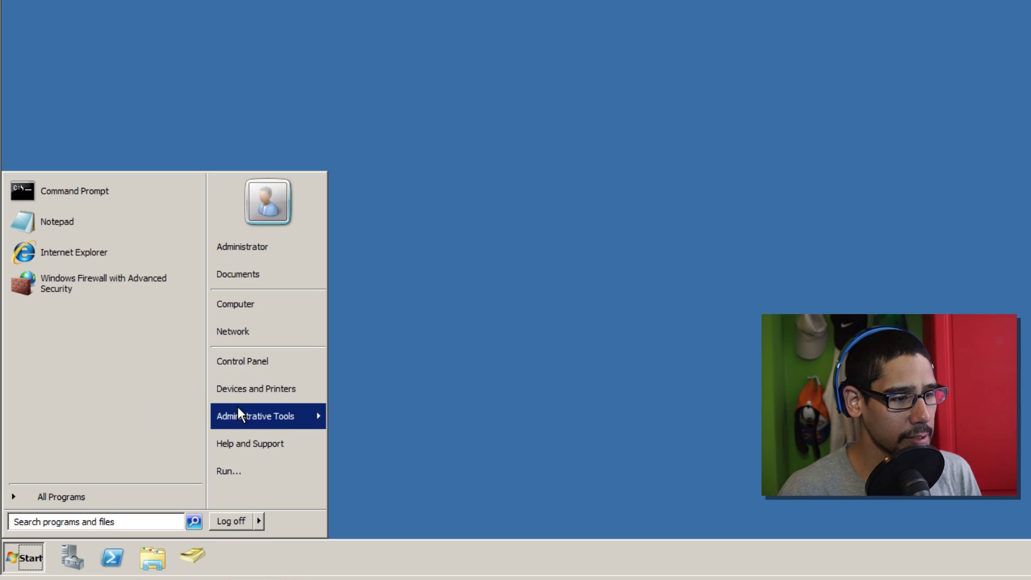
mouse_move(269, 421)
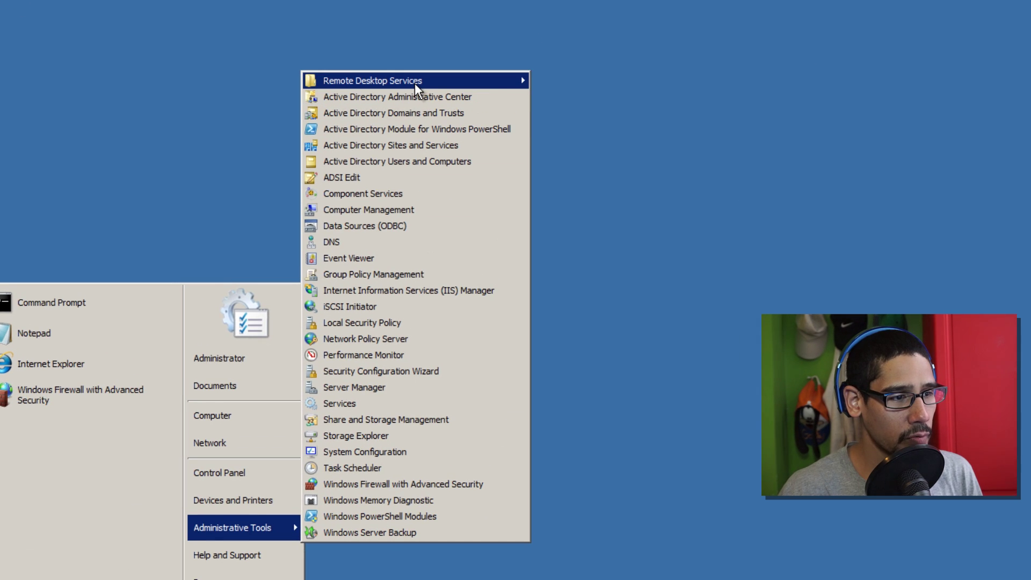
mouse_move(434, 3)
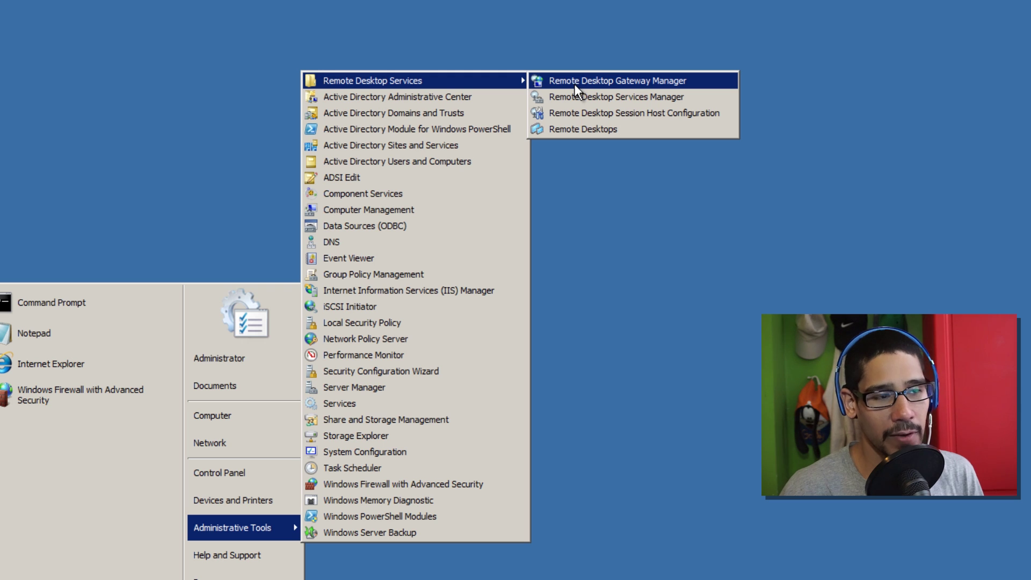
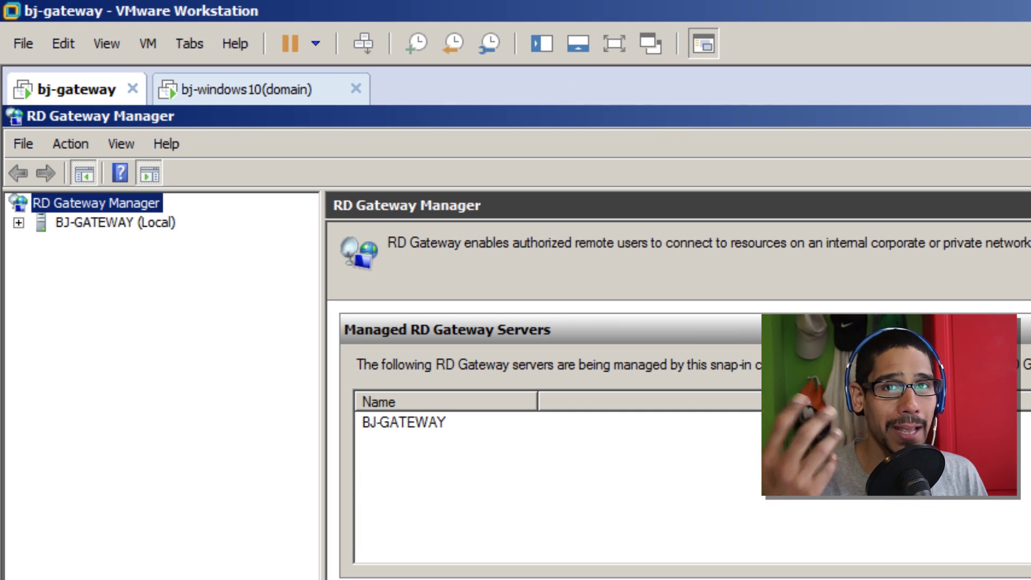
right_click(111, 220)
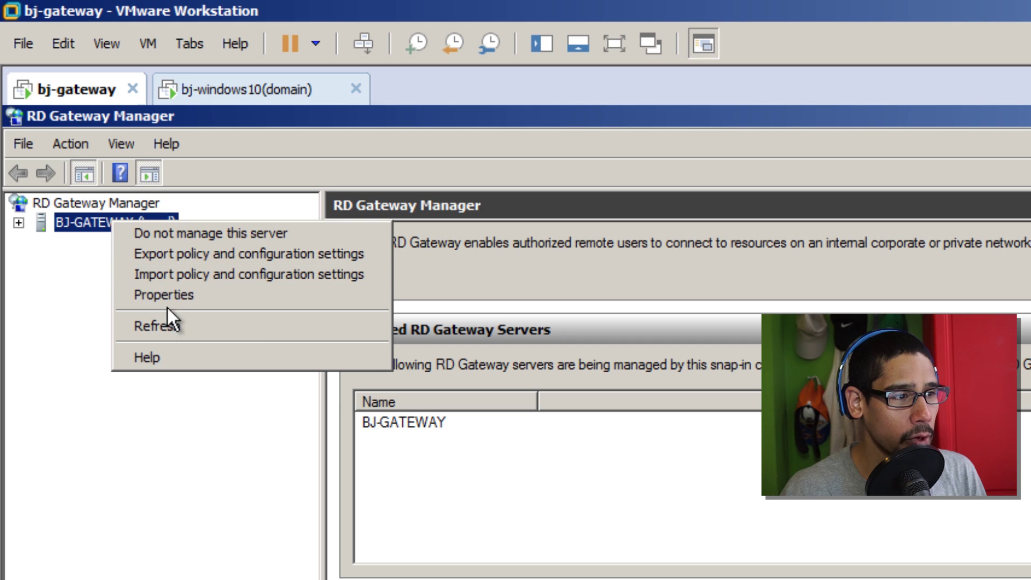
click(169, 296)
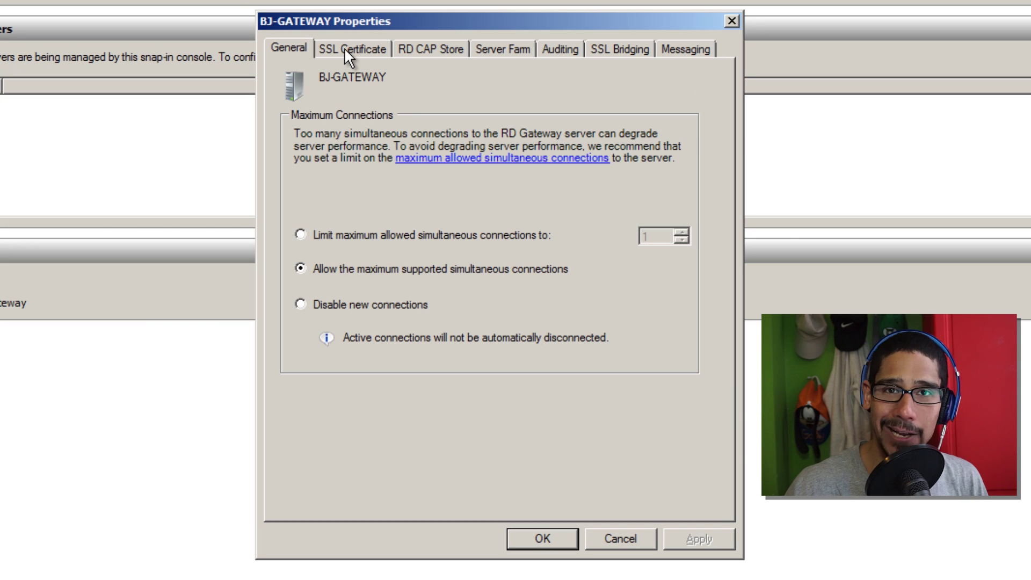
click(347, 47)
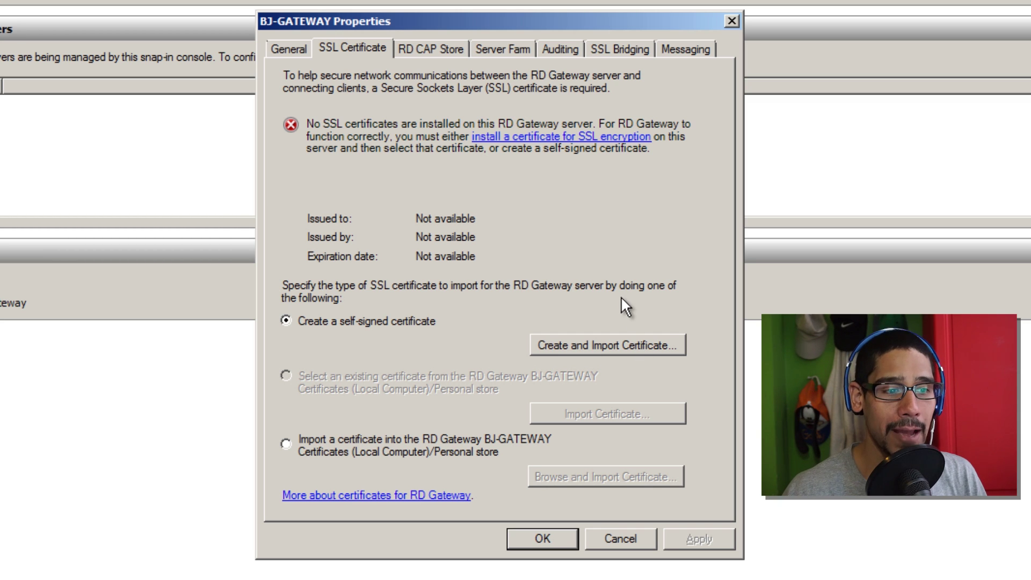
Step: Start creating a self-signed certificate for the gateway and set its certificate name to 192.168.129.131
click(605, 343)
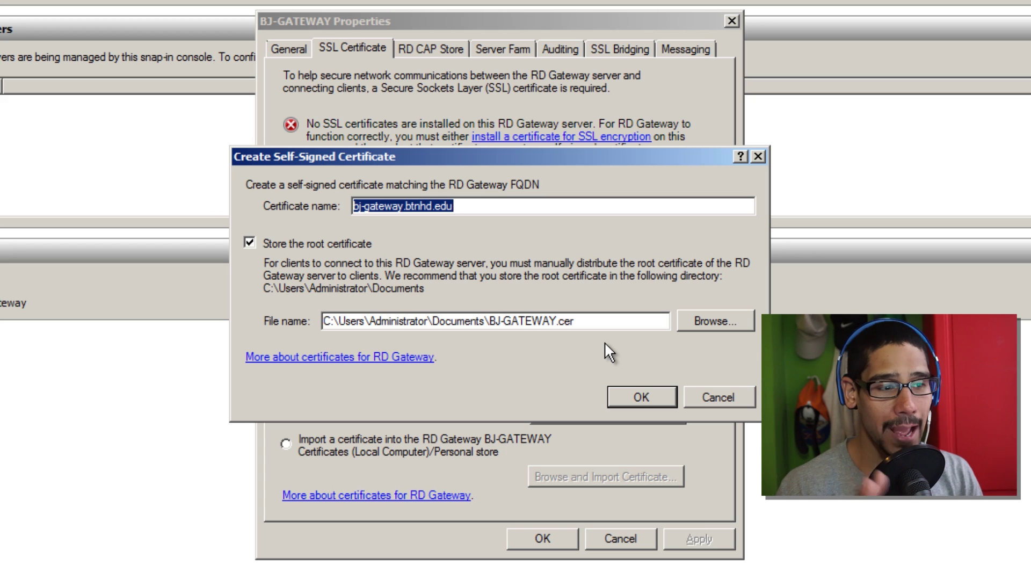
text(192.168.129)
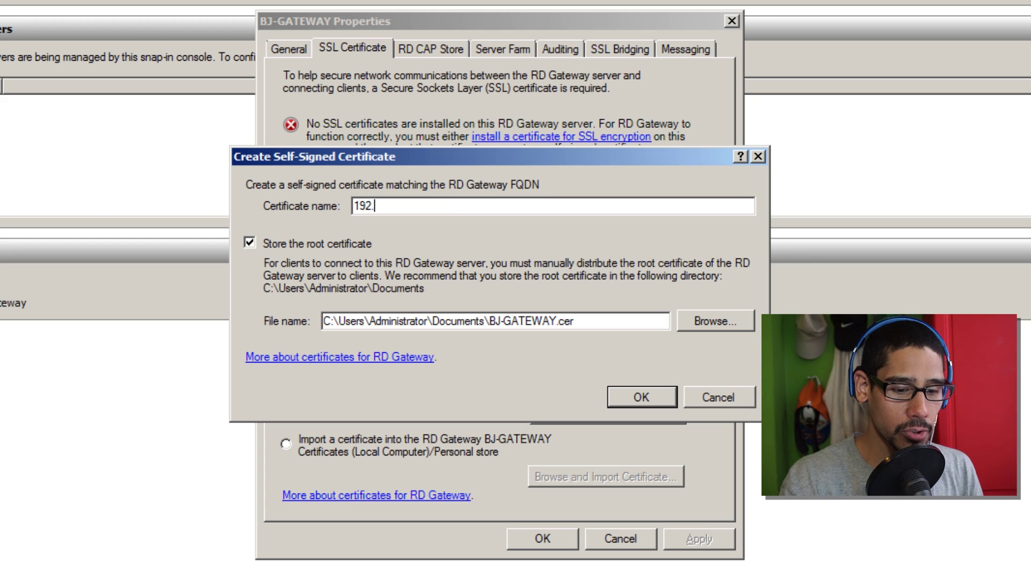
text(.131)
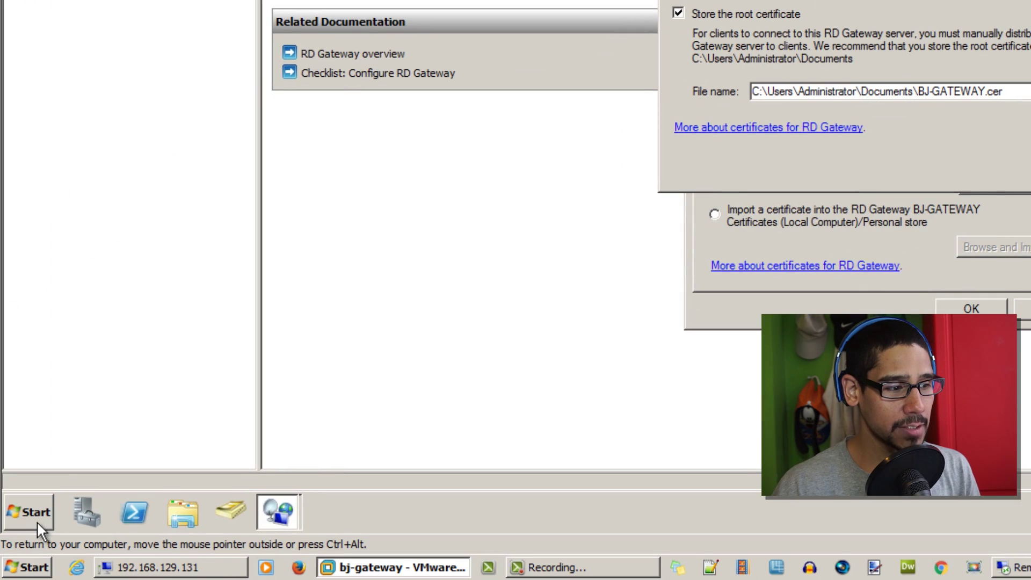
Step: Check the gateway server's IP address with ipconfig in a command prompt, and exit the prompt
click(37, 518)
click(78, 59)
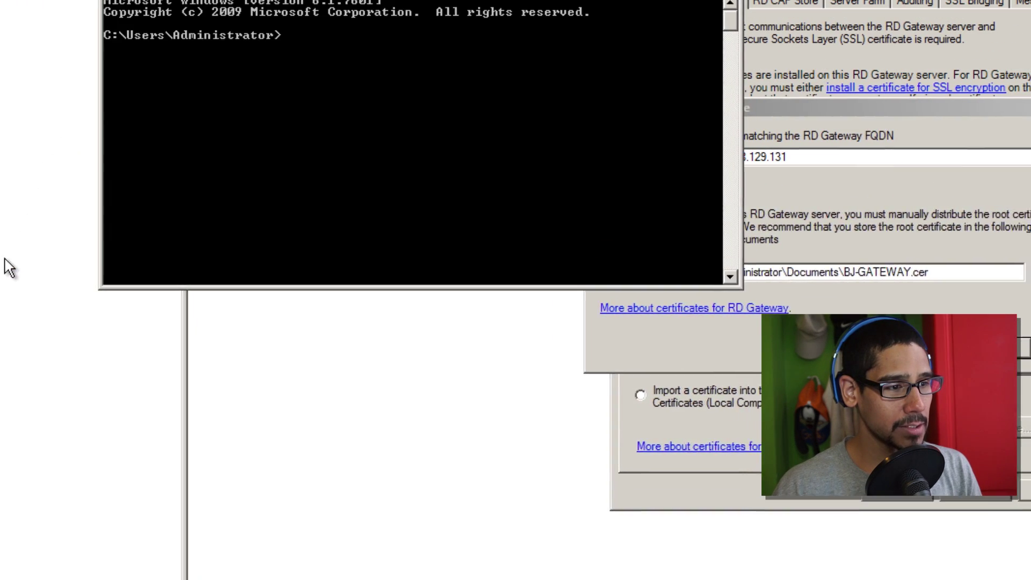
text(ipconfi)
key(Return)
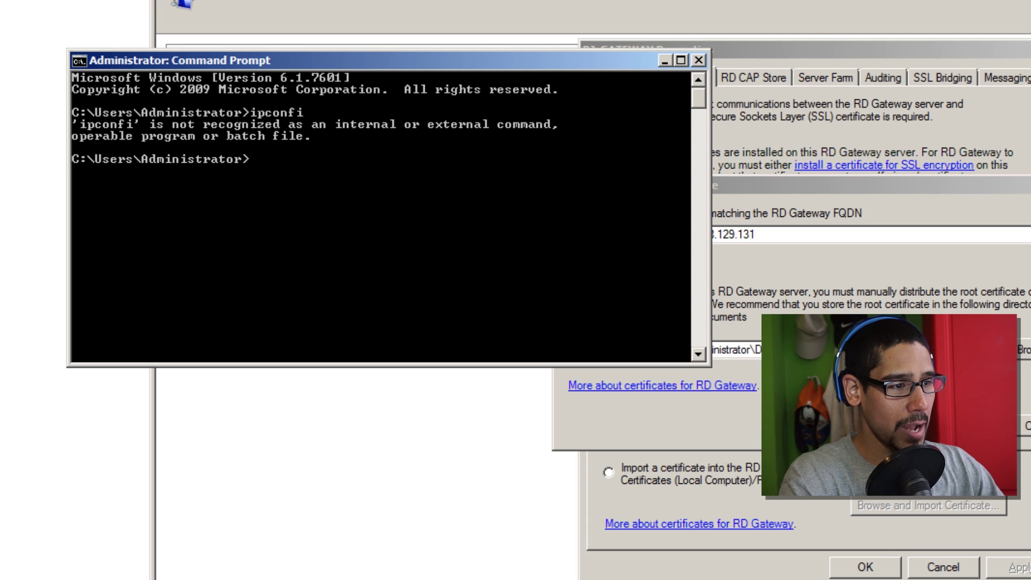
text(ipconfig)
key(Return)
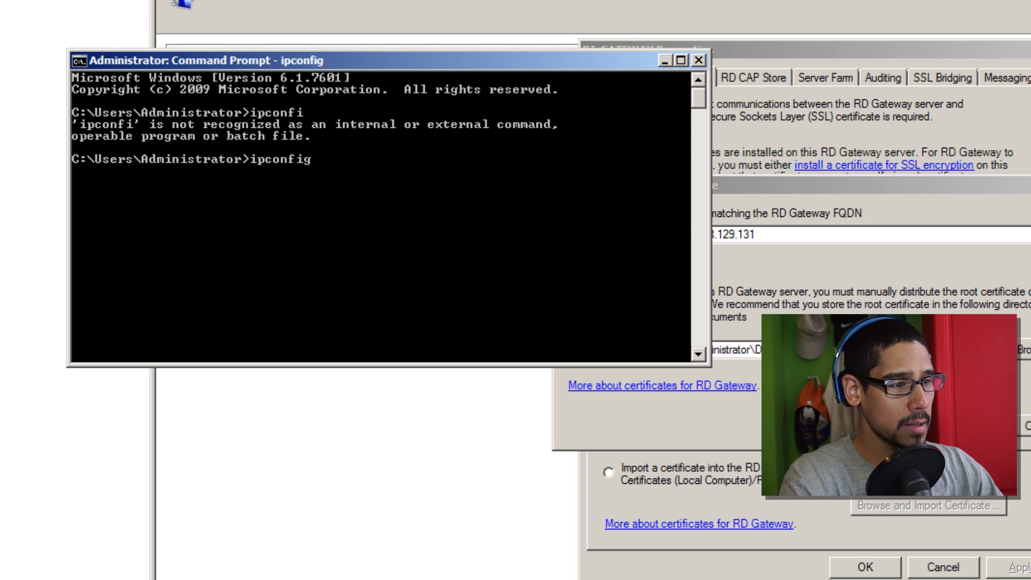
text(exit)
key(Return)
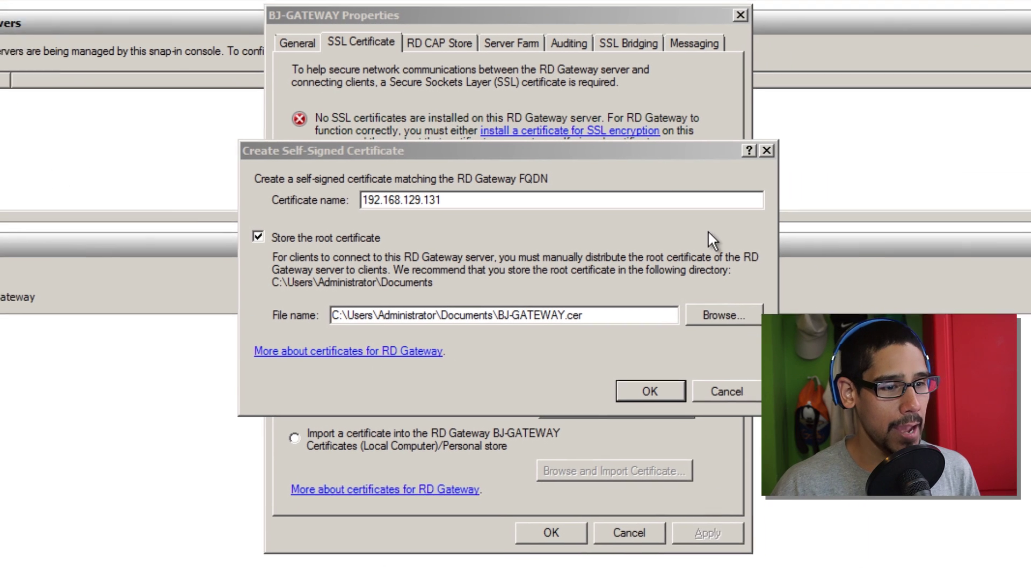
Step: Store the root certificate as bj-gateway in the C:\certs folder and create the self-signed certificate
click(707, 316)
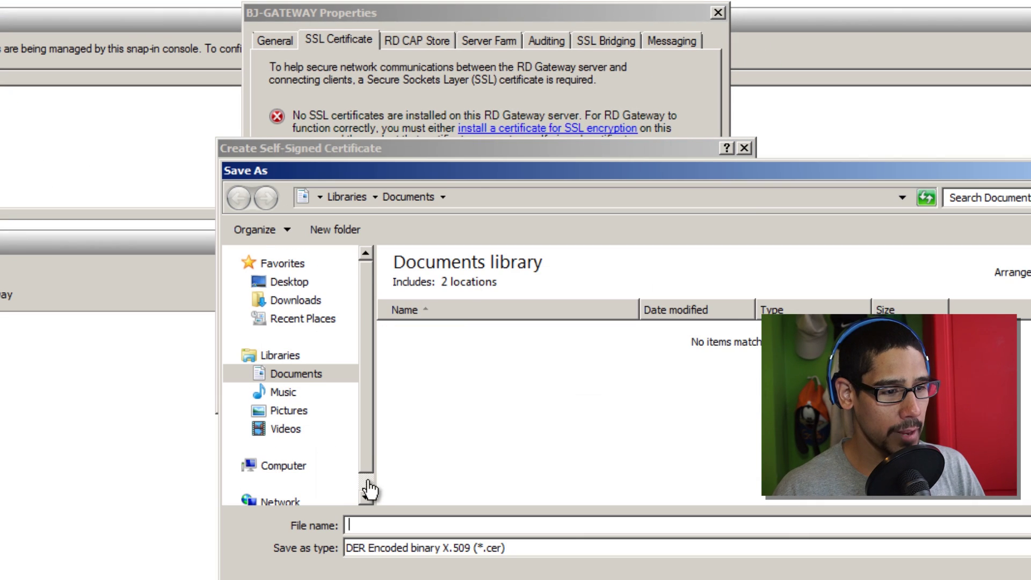
scroll(369, 489, down, 1)
click(279, 438)
double_click(480, 313)
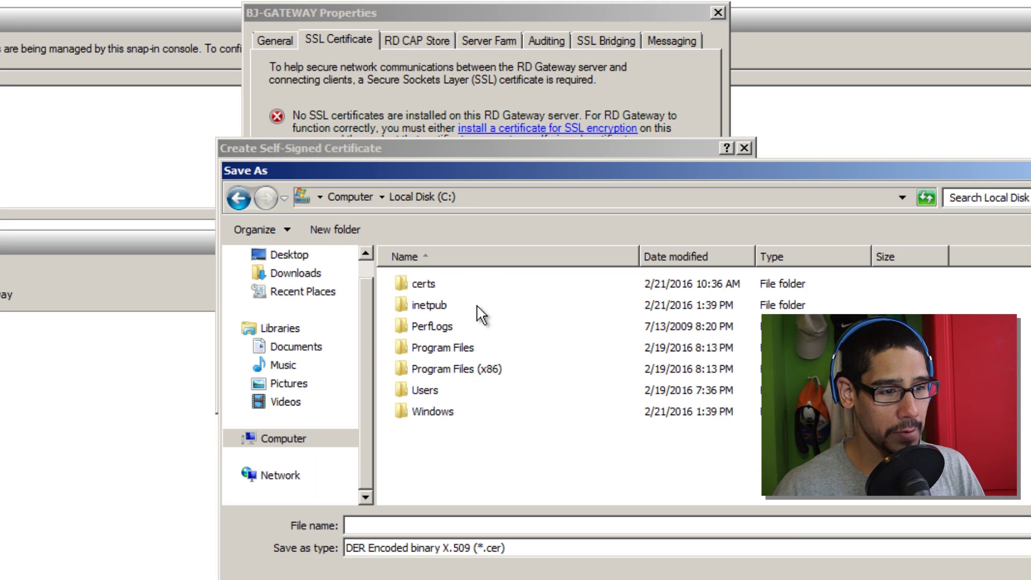
double_click(433, 289)
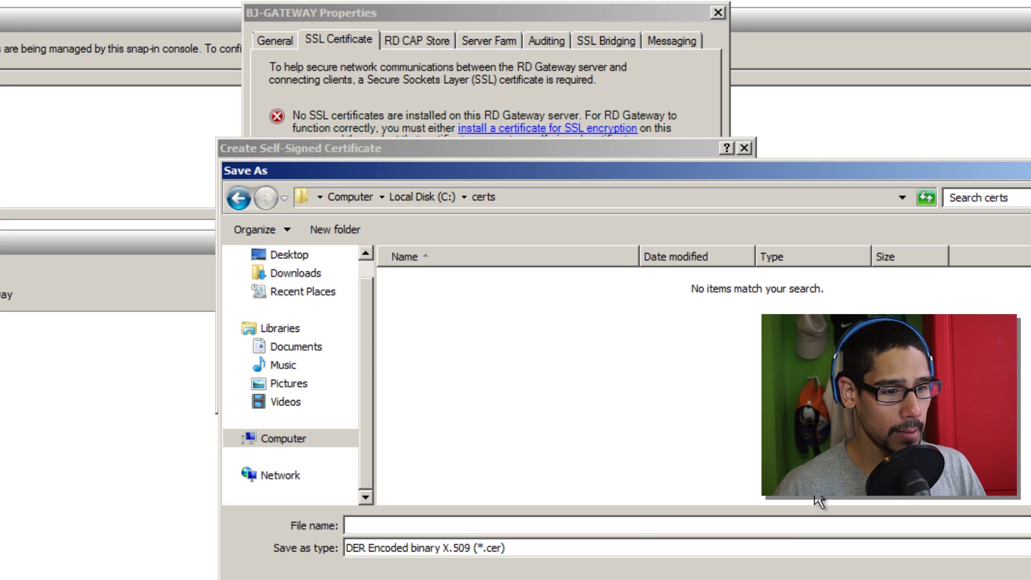
click(638, 527)
text(bj-gateway)
key(Return)
click(625, 385)
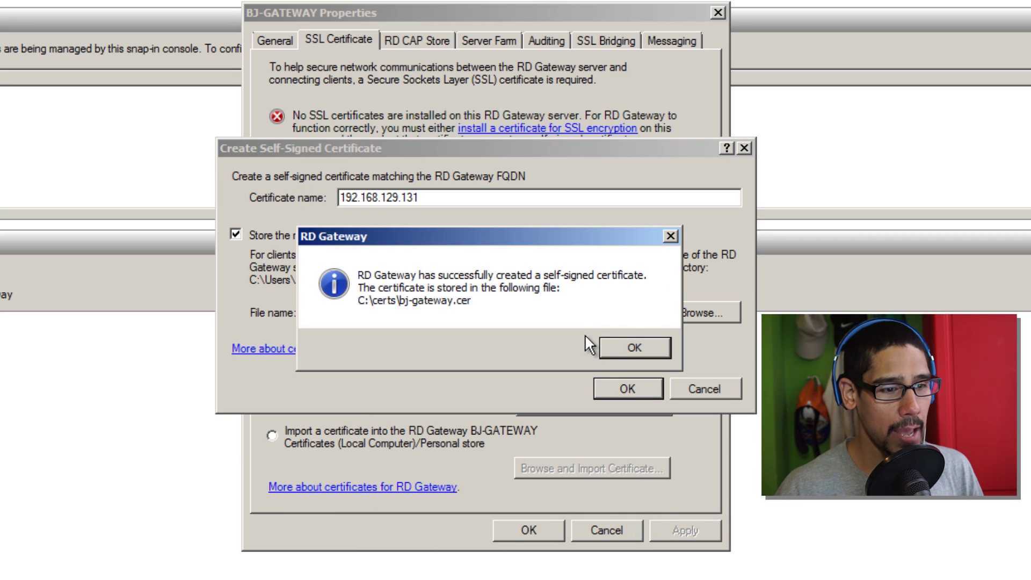
click(627, 347)
Step: Check the C:\certs folder for the exported certificate file, and accept the BJ-GATEWAY server properties
key(super+e)
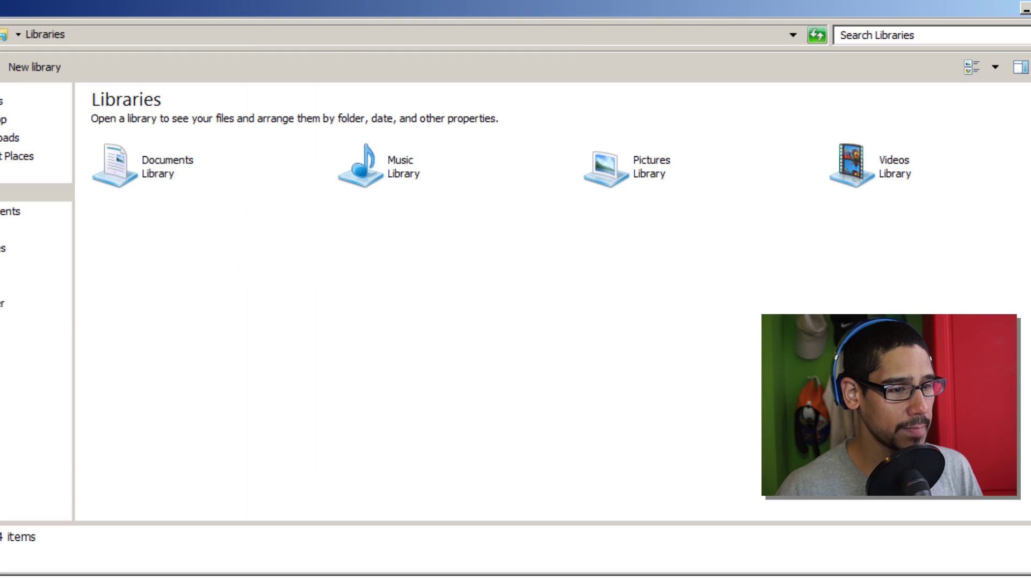
click(2, 303)
double_click(183, 148)
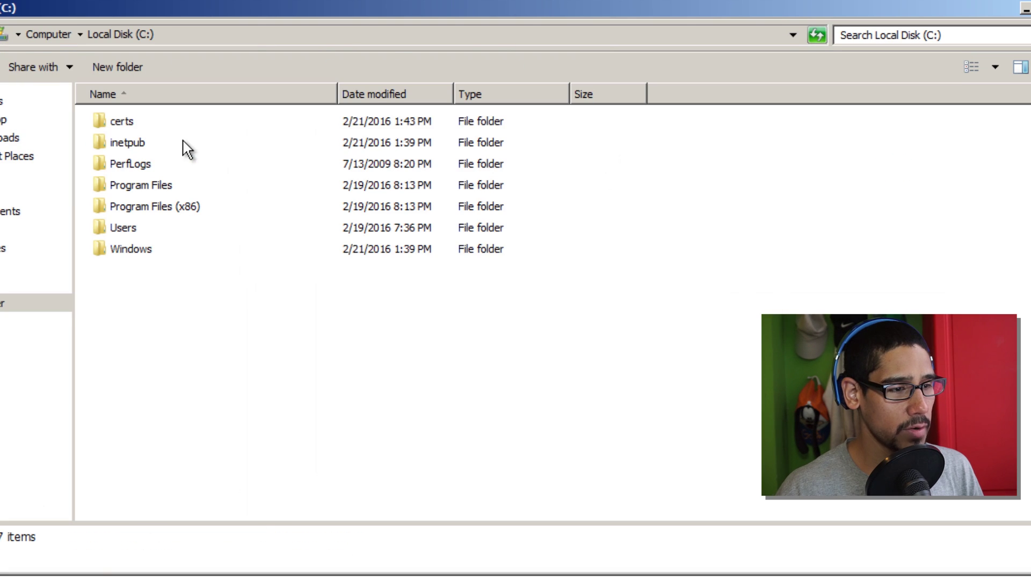
double_click(128, 125)
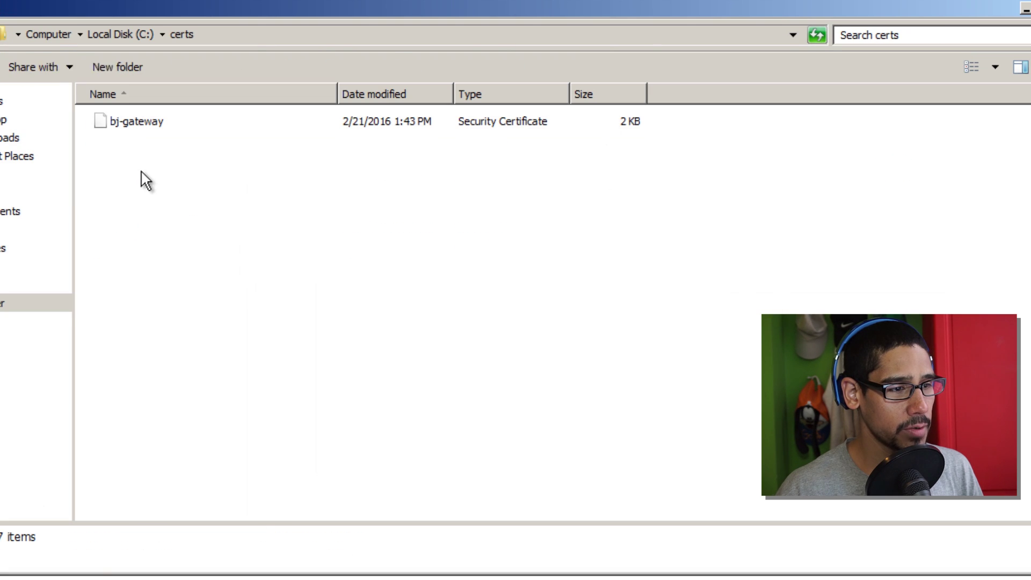
click(1026, 10)
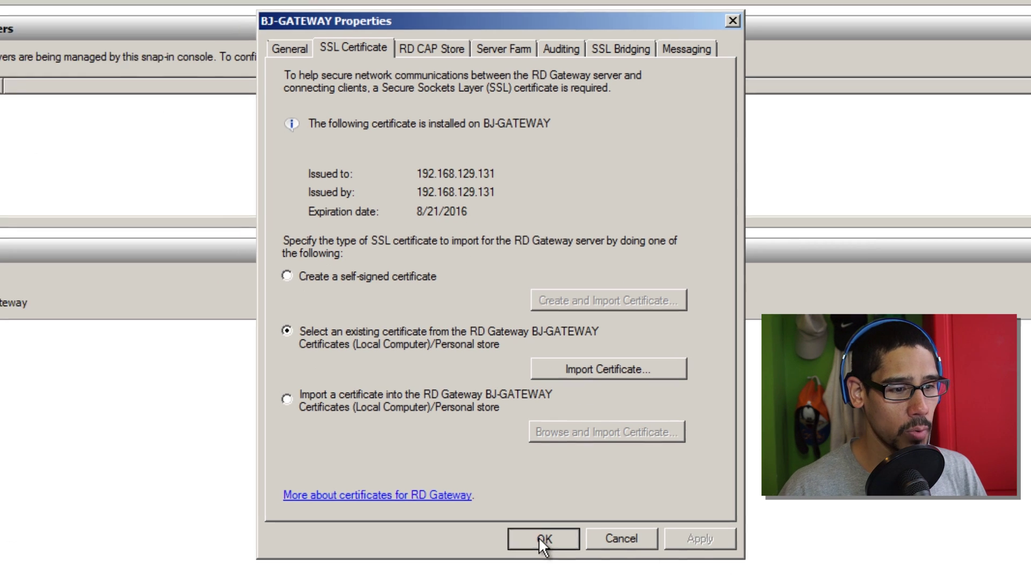
click(529, 530)
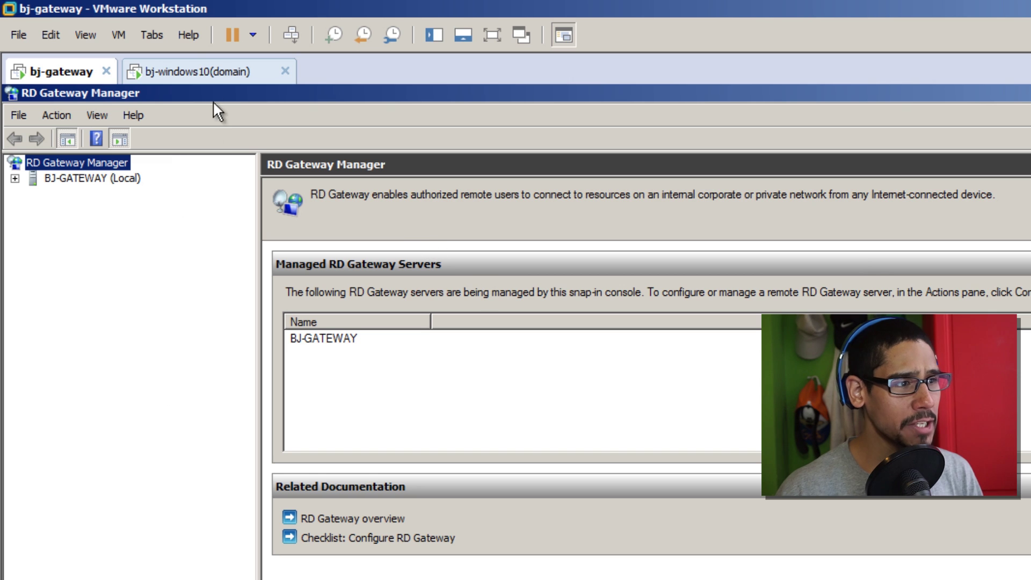
Step: Switch to the bj-windows10(domain) virtual machine and open the remote settings from its System information
click(196, 73)
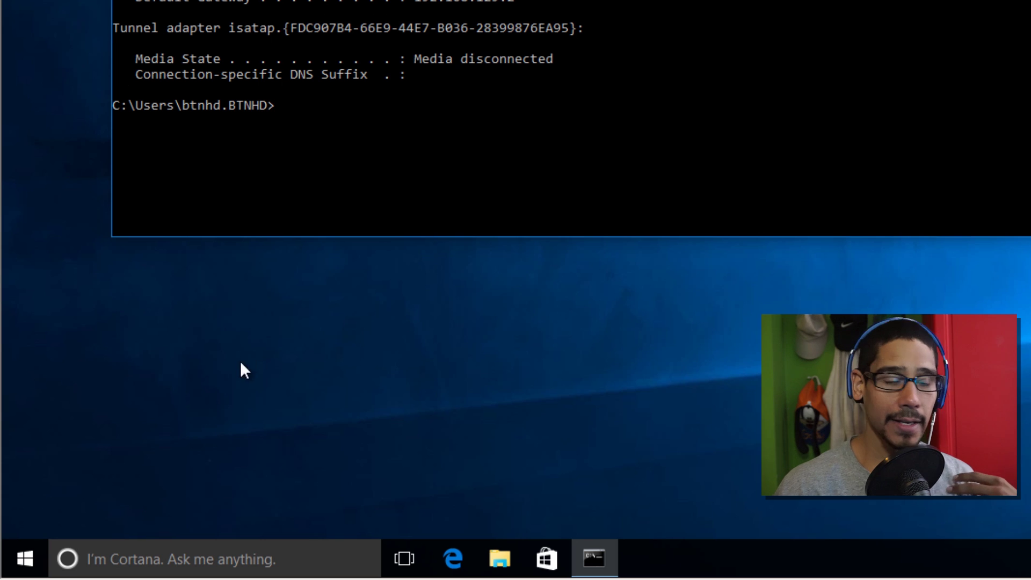
right_click(27, 556)
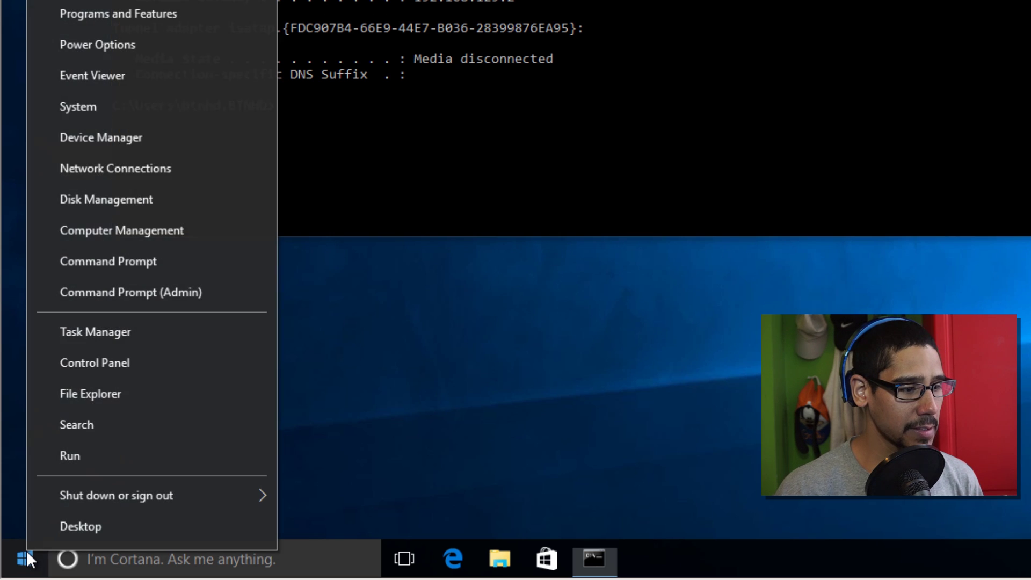
click(116, 111)
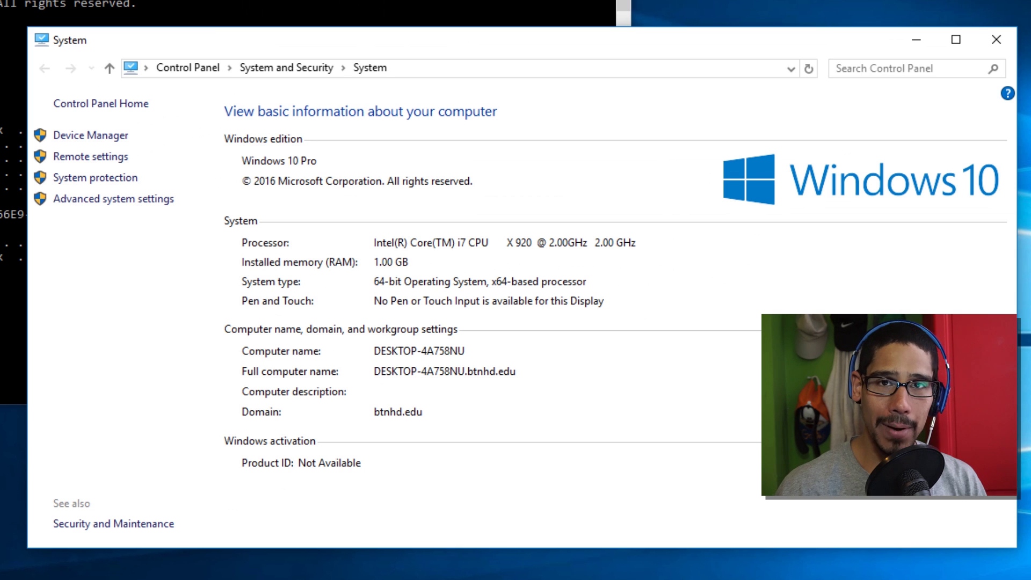
click(98, 157)
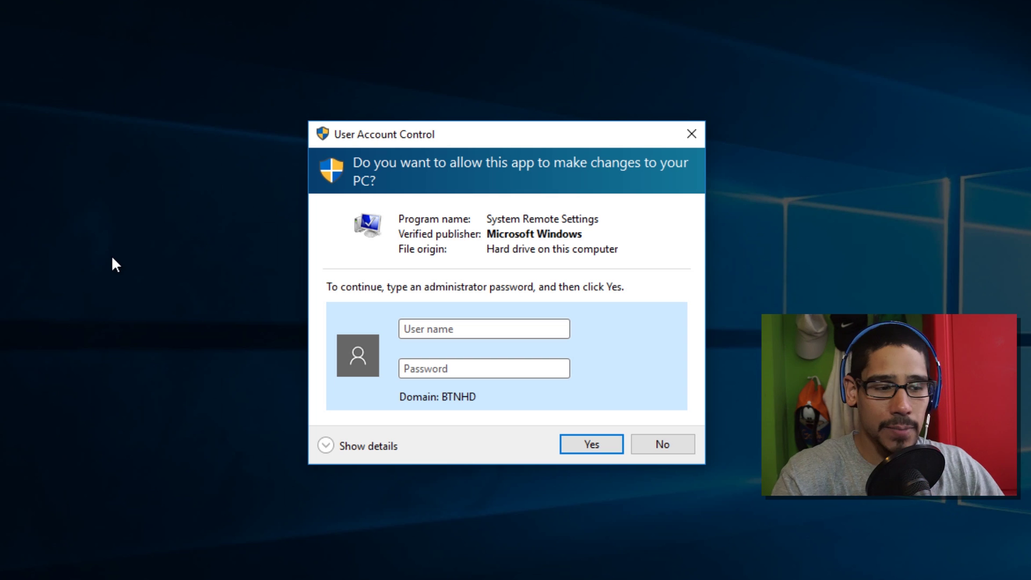
Step: Authorize System Remote Settings with the user name btnhd\administrator and the account password
text(btnhf)
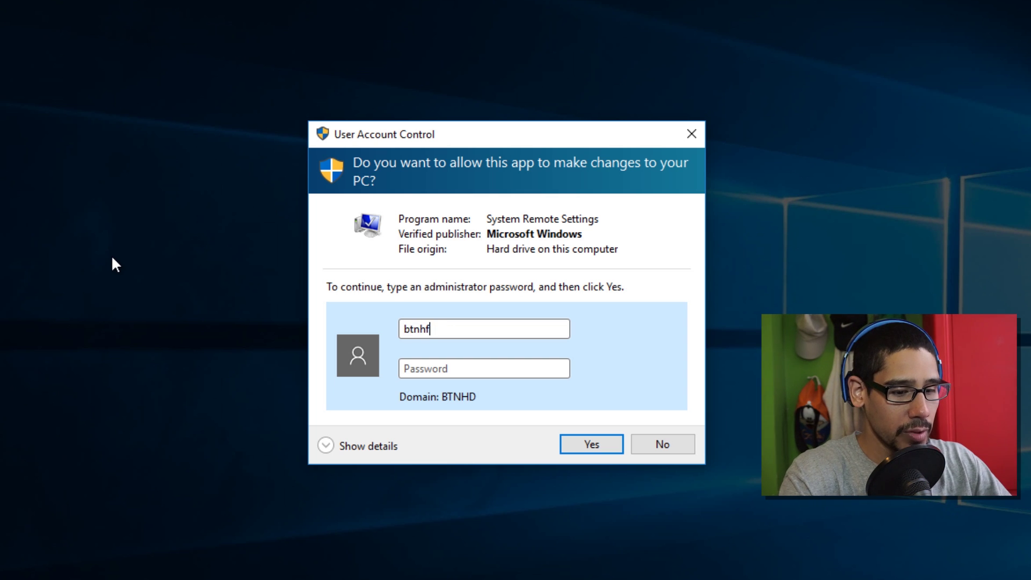
key(BackSpace)
text(d\administrator)
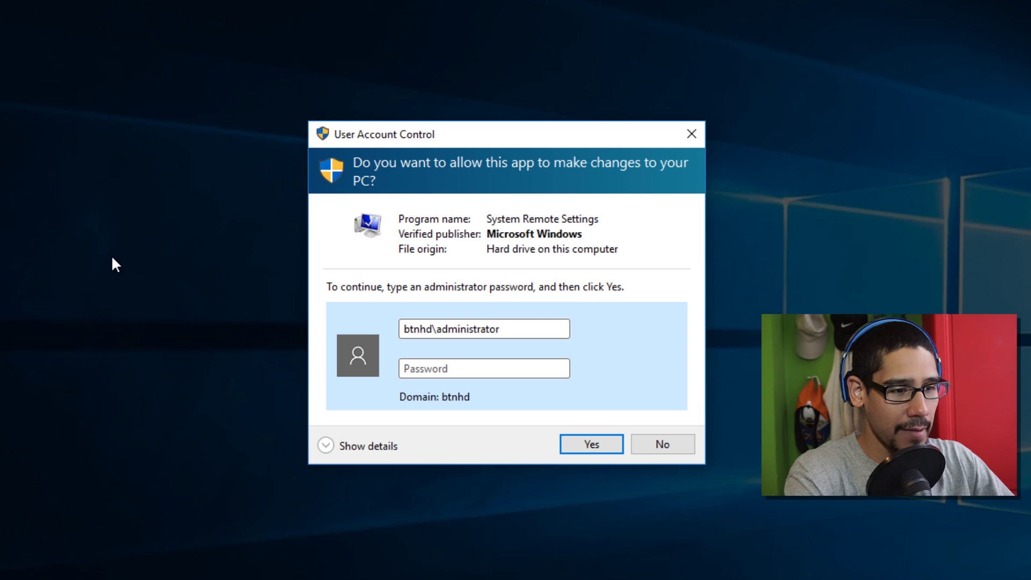
key(Tab)
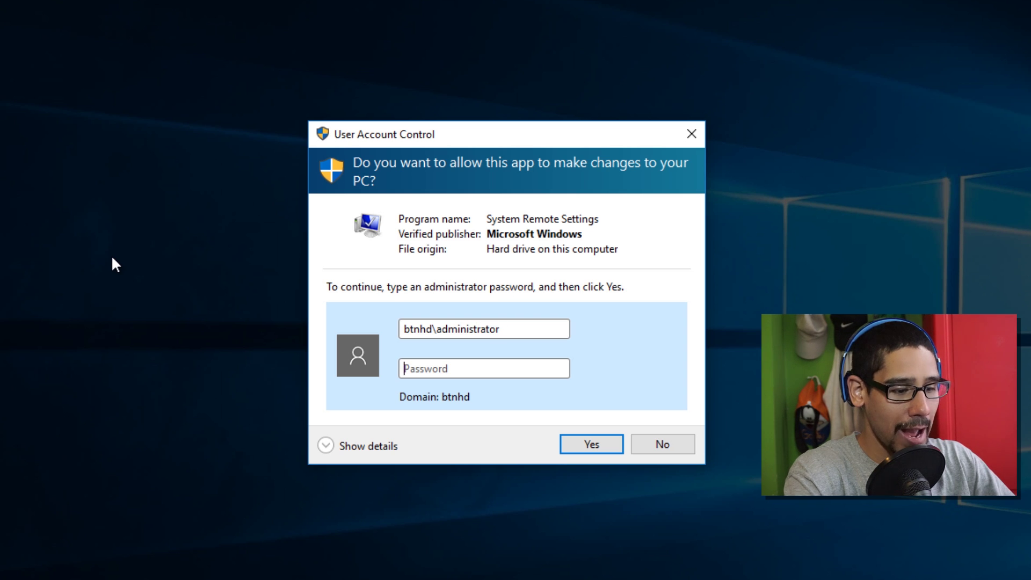
text(•••••••••)
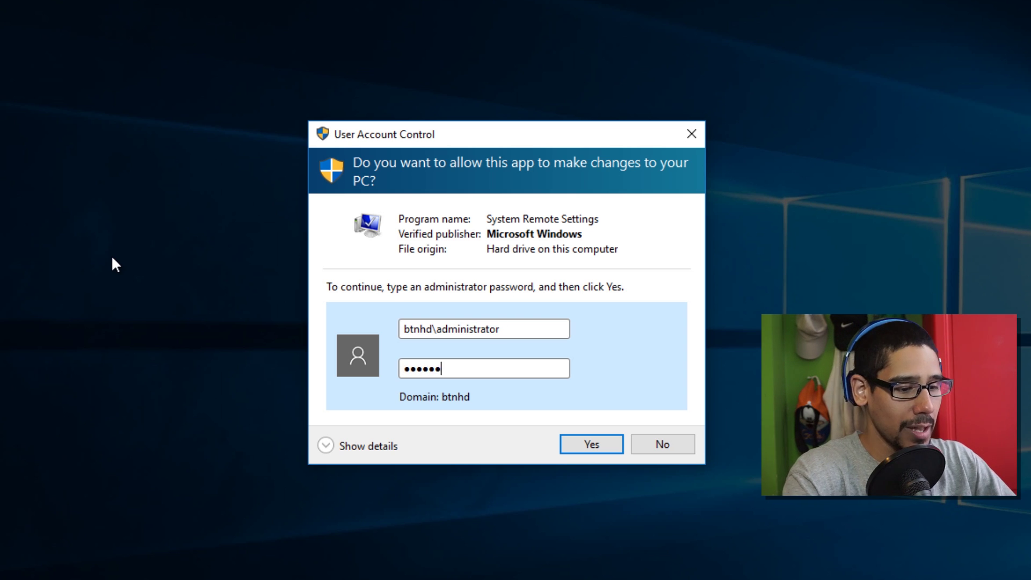
key(Return)
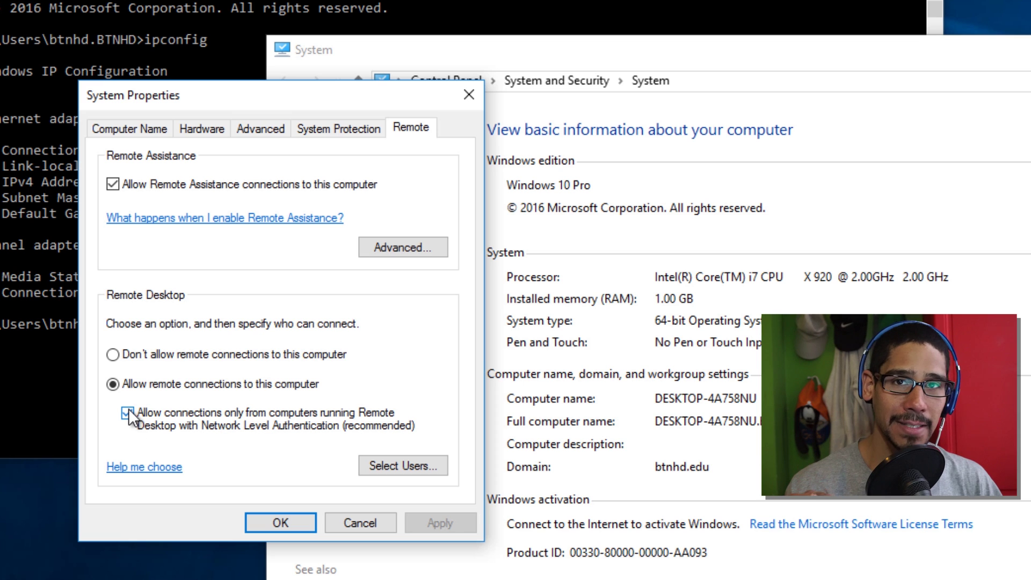
Step: Review which users may connect to the Windows 10 computer through Remote Desktop, and close the list
click(423, 466)
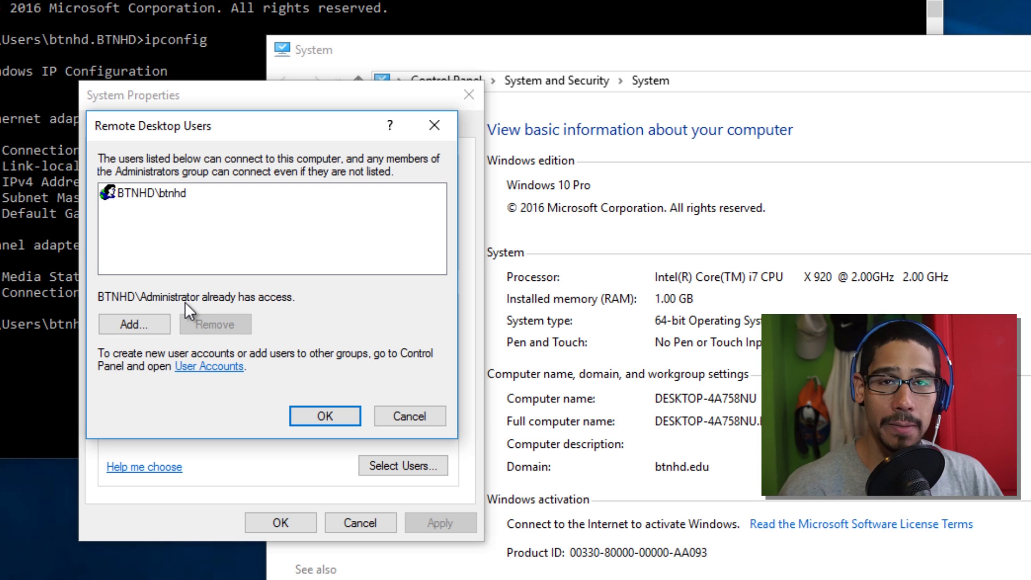
click(335, 417)
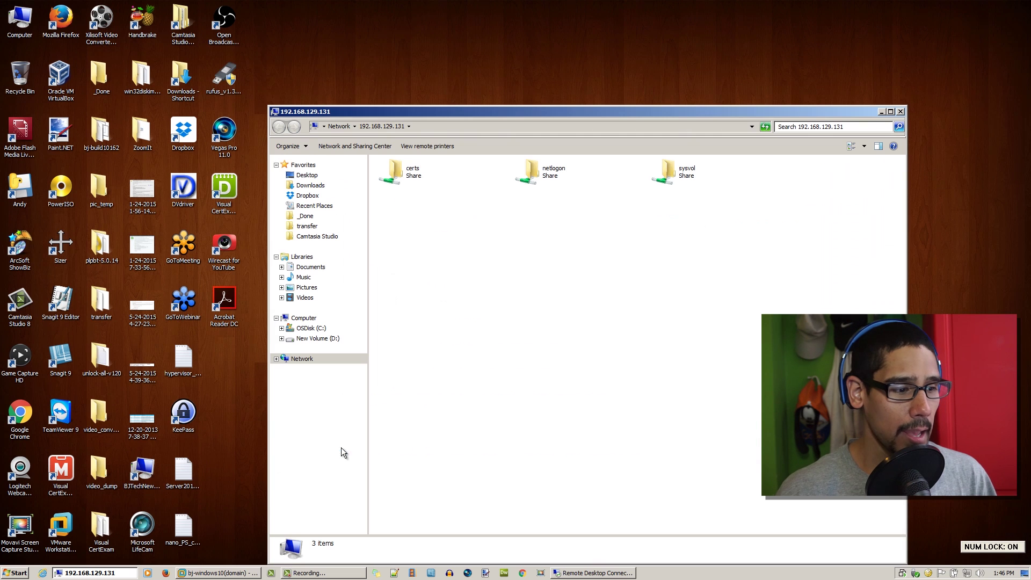
Step: Return to the host desktop and open the certs share on \\192.168.129.131
click(1008, 5)
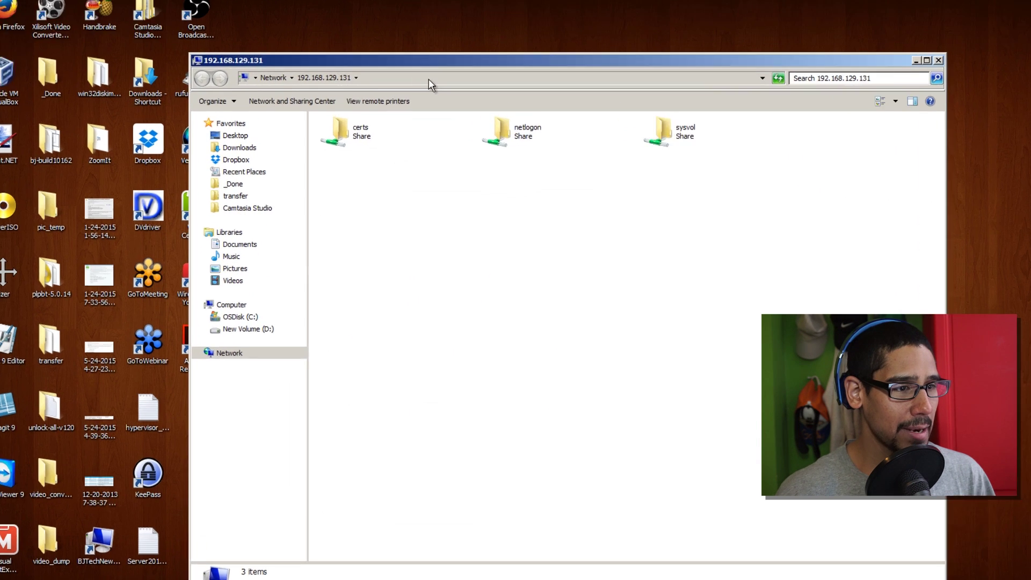
click(446, 126)
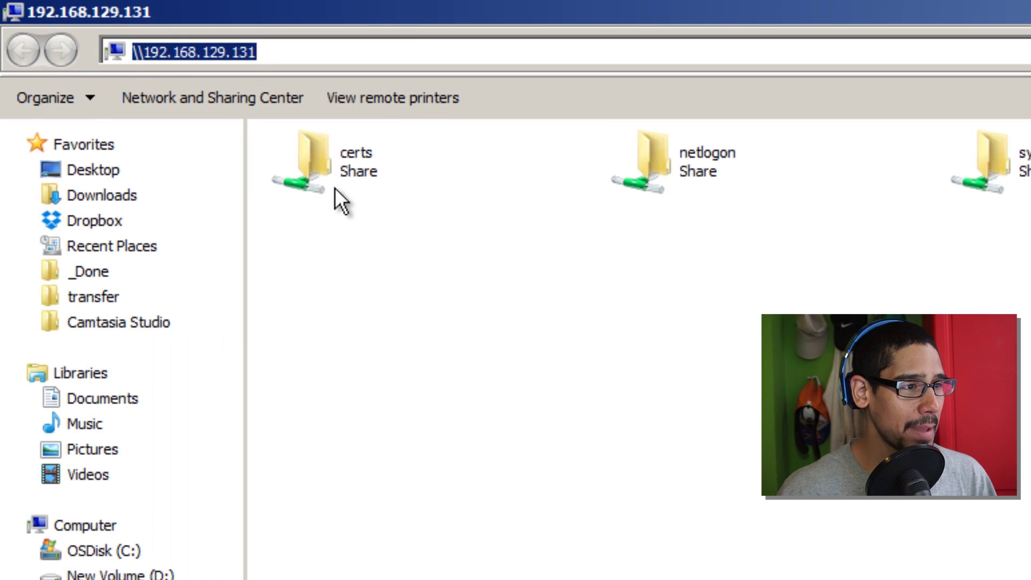
click(334, 188)
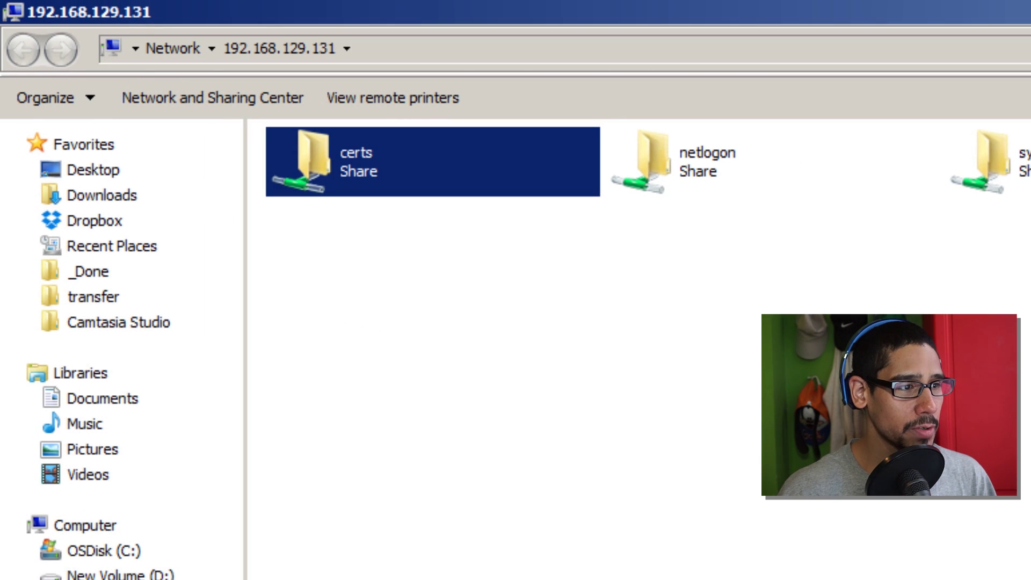
double_click(334, 174)
double_click(334, 172)
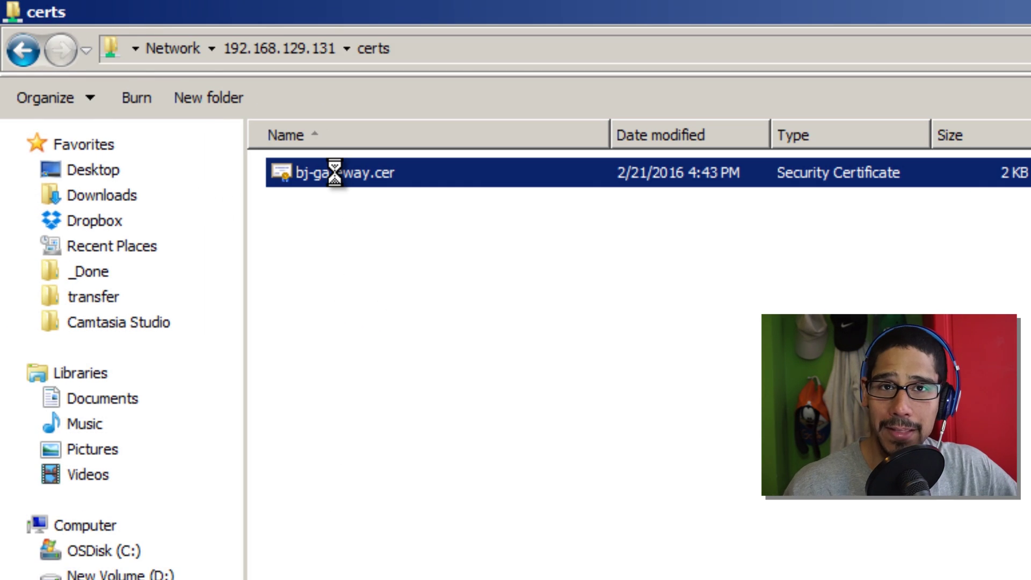
Step: Start installing the bj-gateway.cer certificate from the certs share and proceed past the import wizard's welcome page
right_click(334, 172)
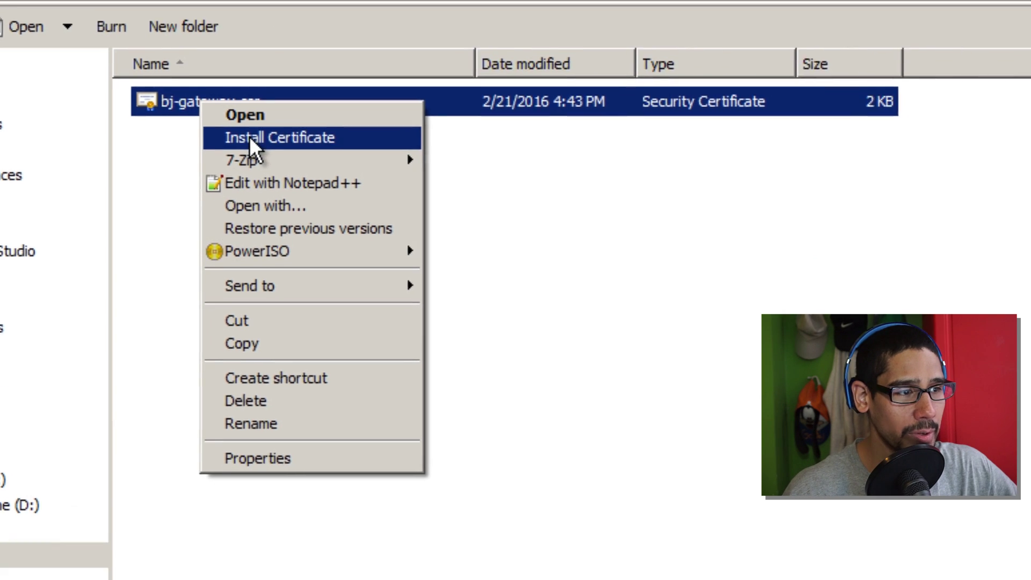
click(249, 137)
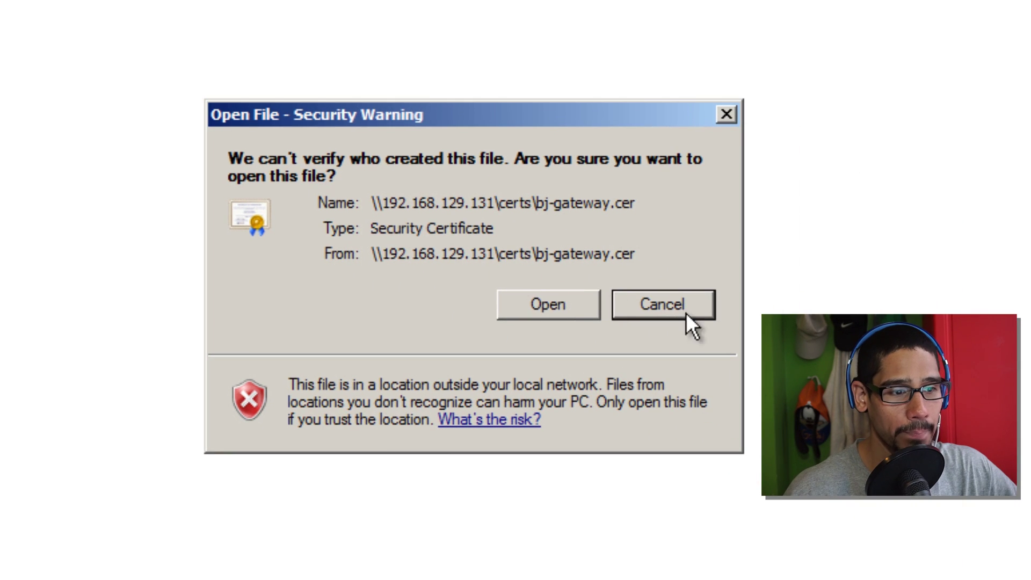
click(535, 302)
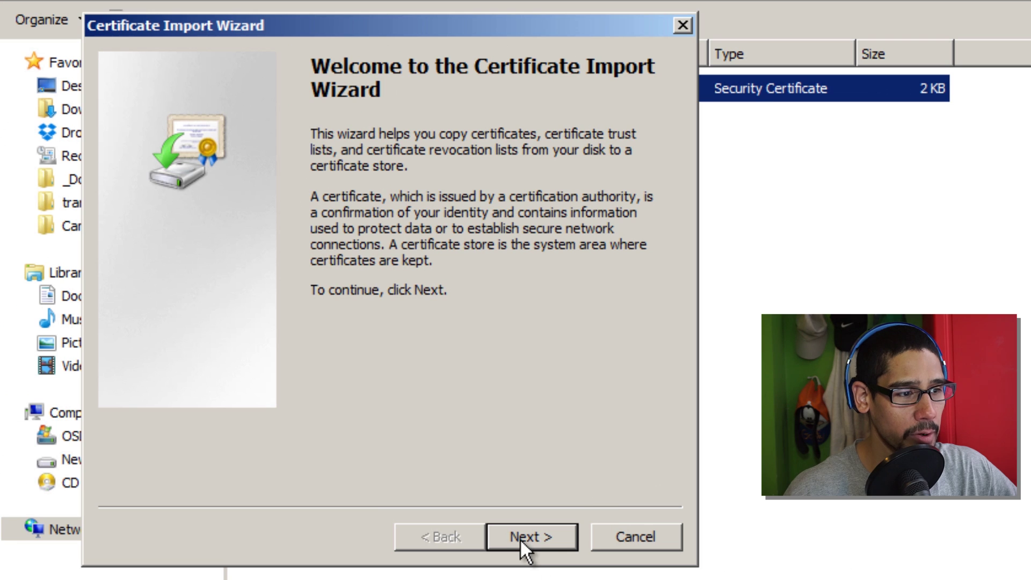
click(520, 541)
Step: Place the imported certificate in the Trusted Root Certification Authorities store
click(302, 228)
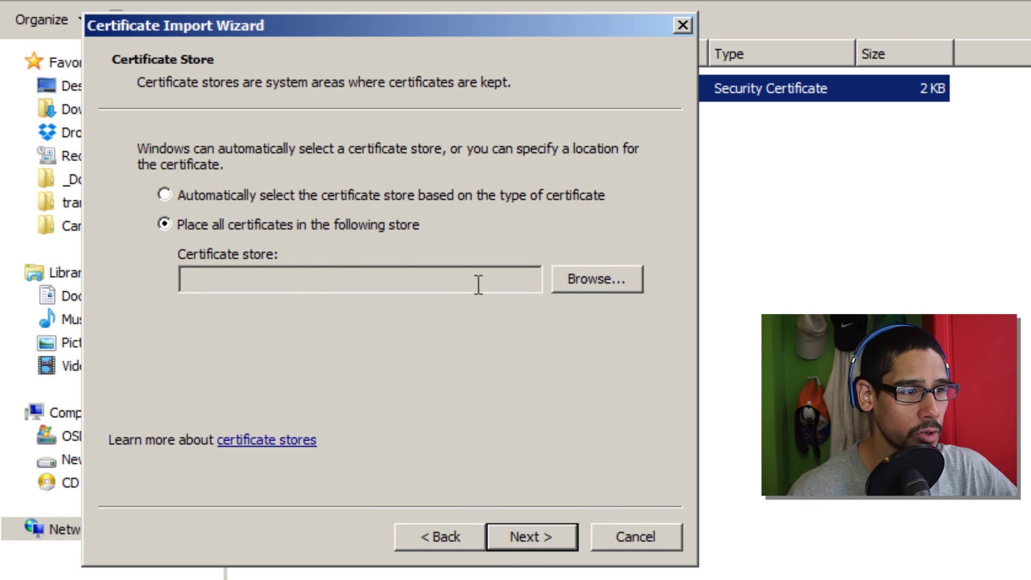
click(596, 283)
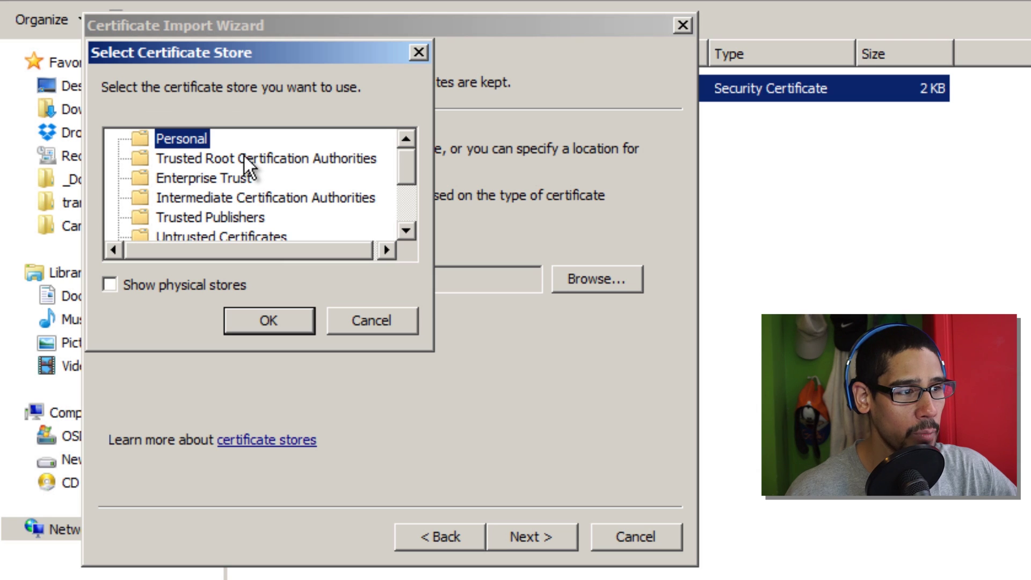
click(243, 157)
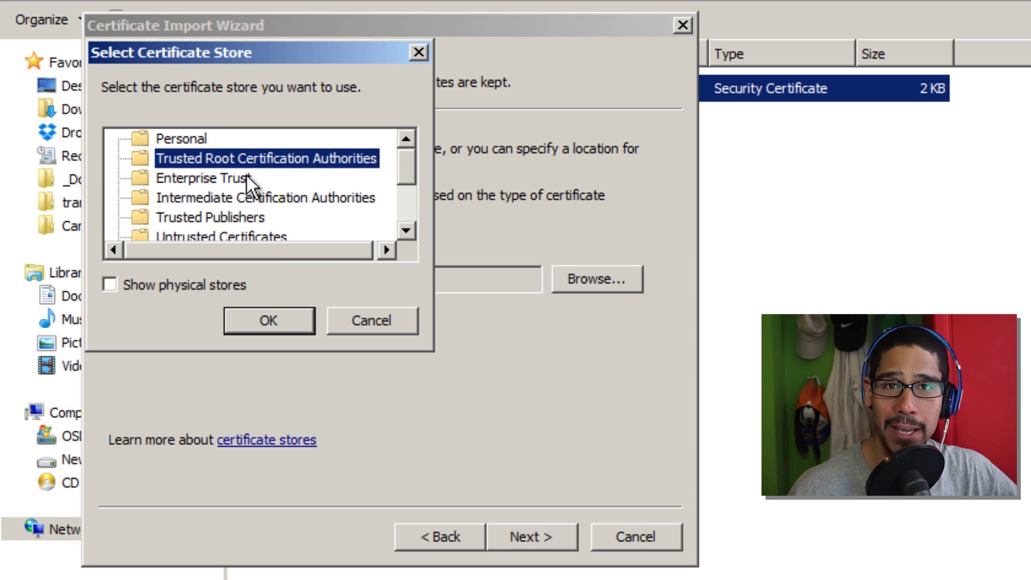
click(276, 317)
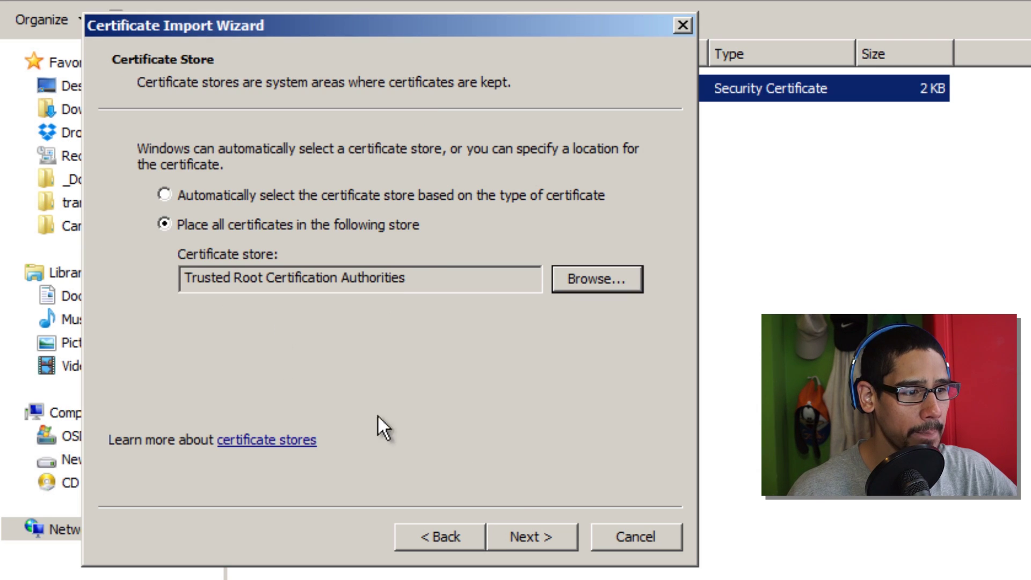
click(523, 537)
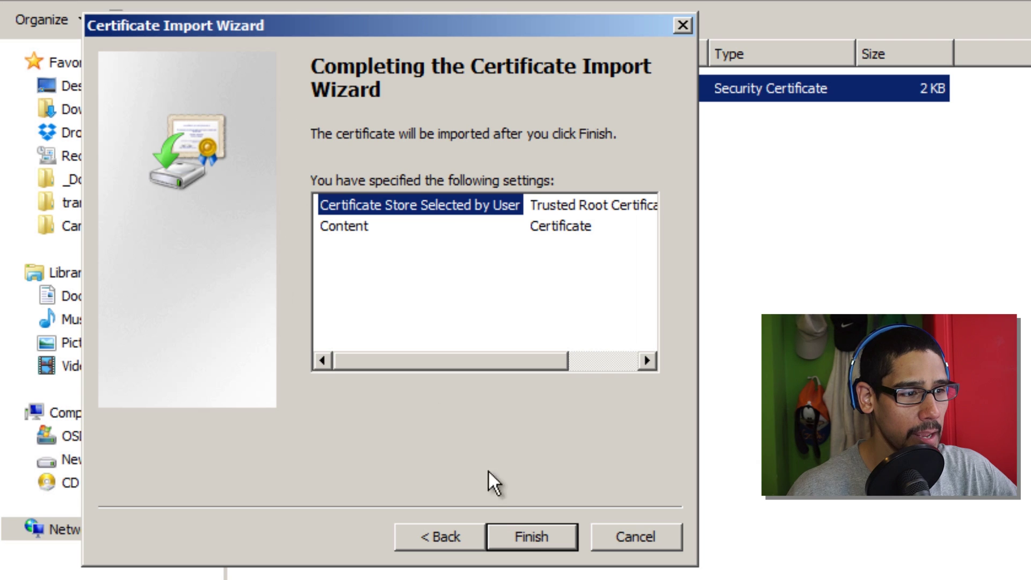
Step: Finish the certificate import and approve installing the root certificate for 192.168.129.131
click(524, 540)
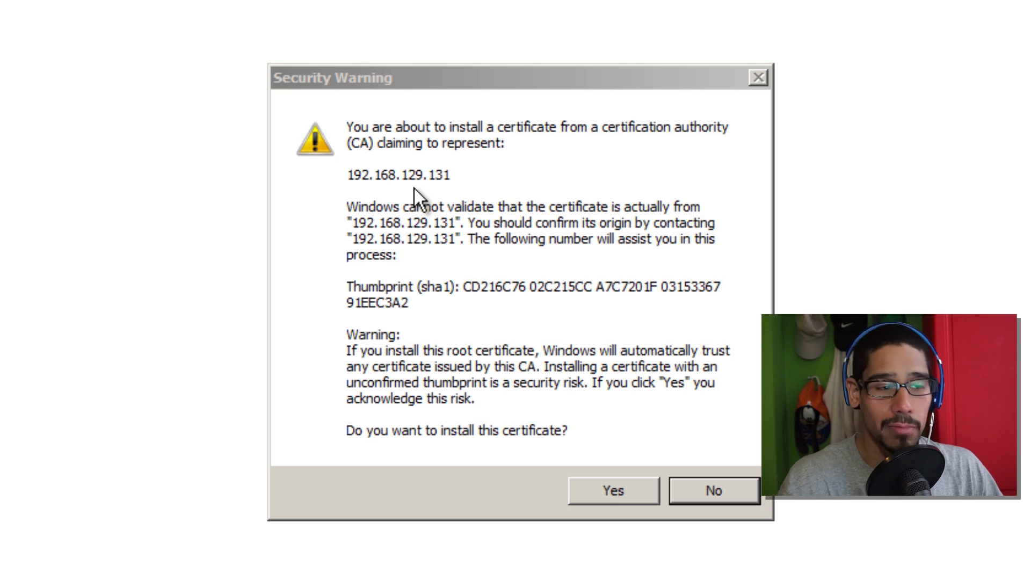
click(593, 489)
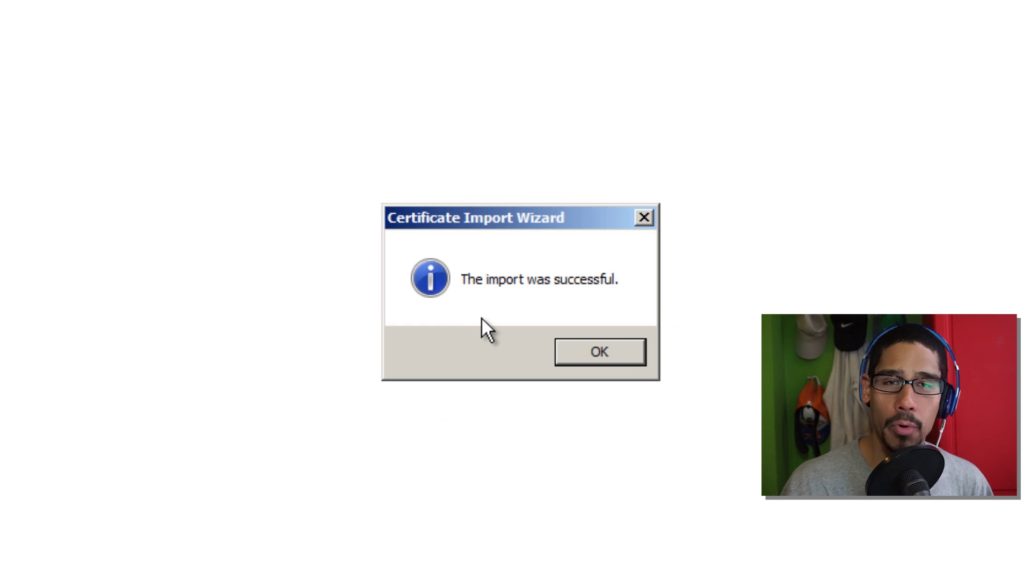
click(596, 355)
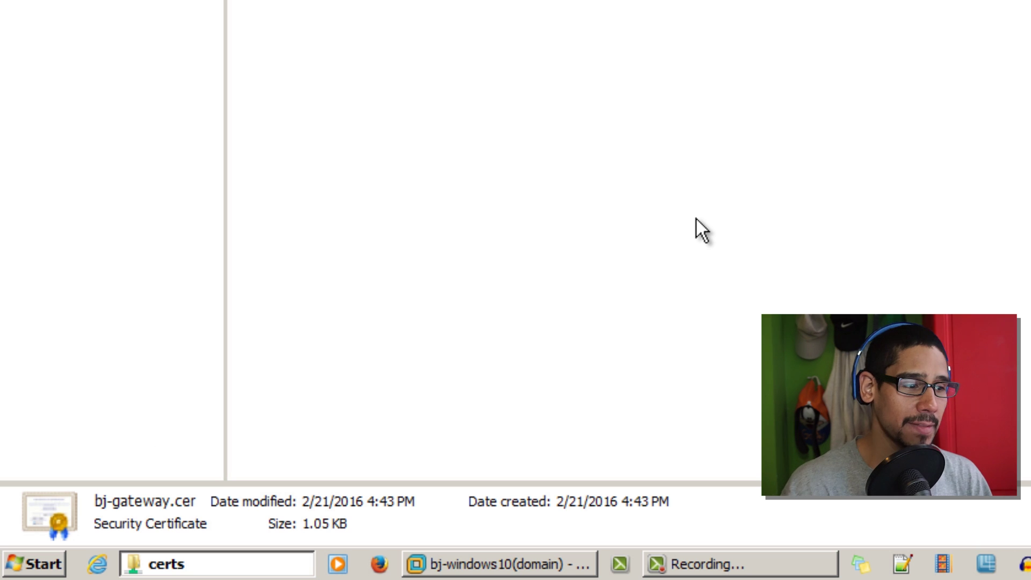
Step: Open Remote Desktop Connection on the host computer
click(32, 565)
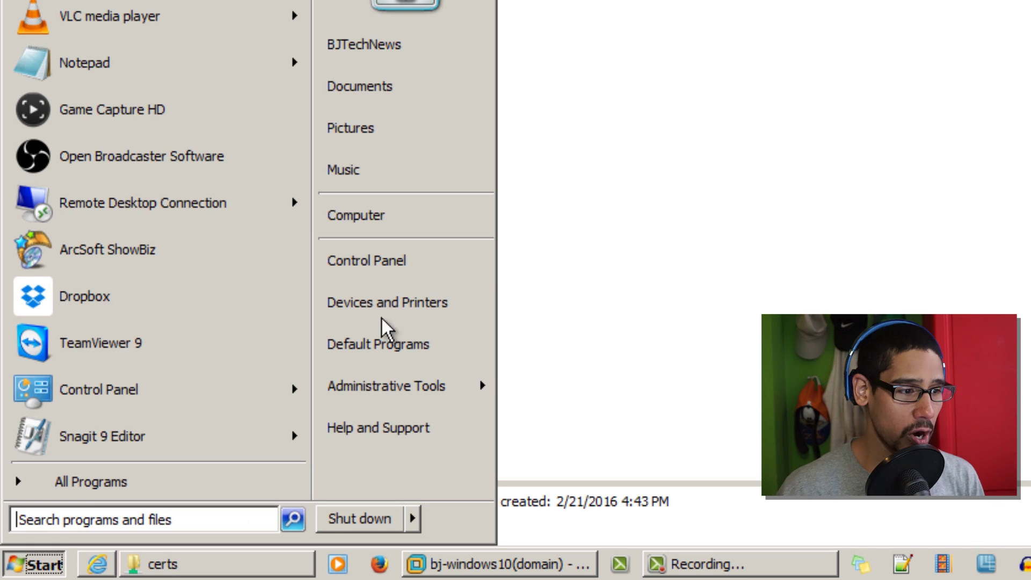
right_click(405, 227)
click(481, 402)
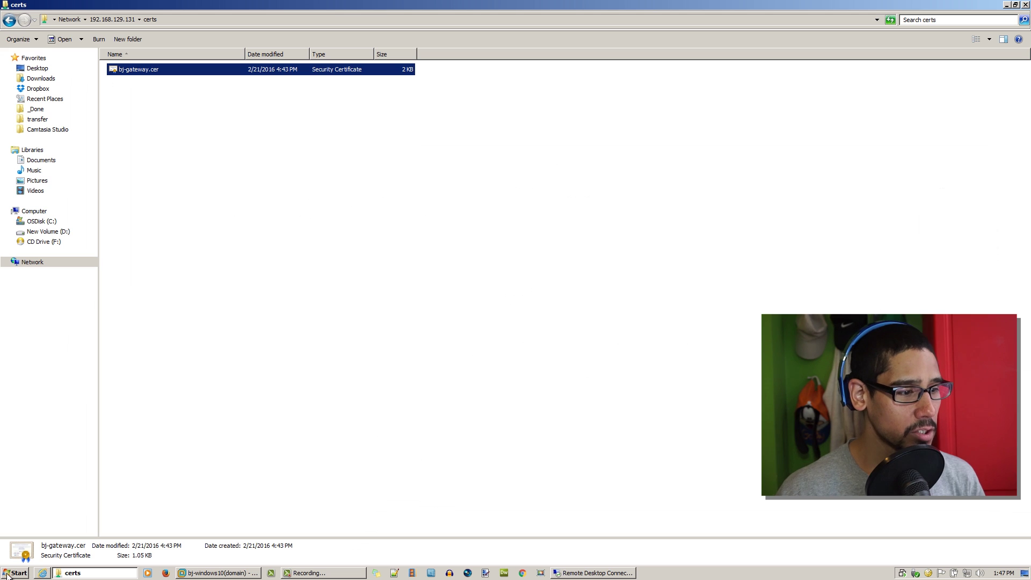
click(15, 573)
click(38, 417)
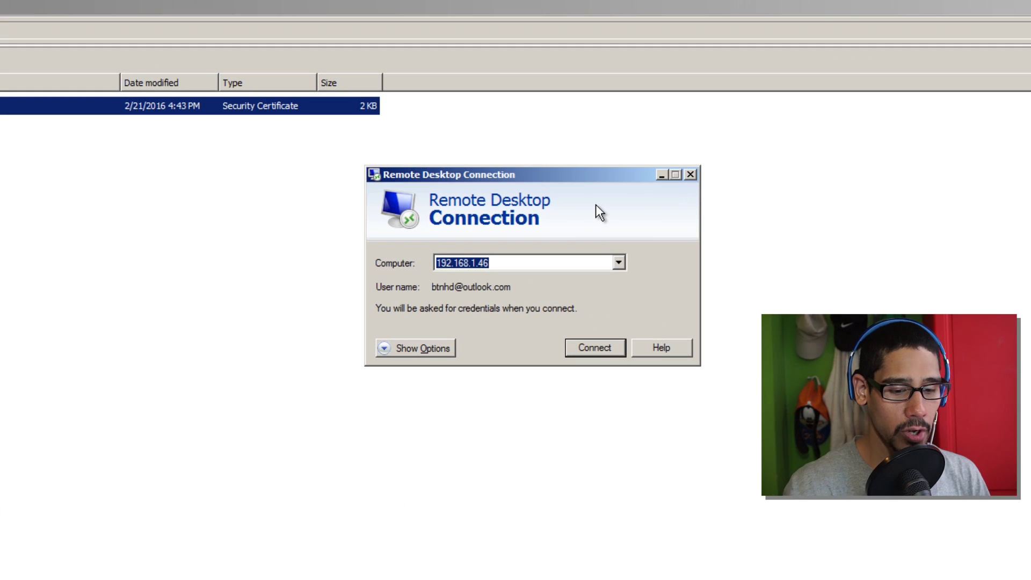
Step: Enter 192.168.129.132 as the remote computer and check it against the ipconfig output in the Windows 10 virtual machine
text(192.168.)
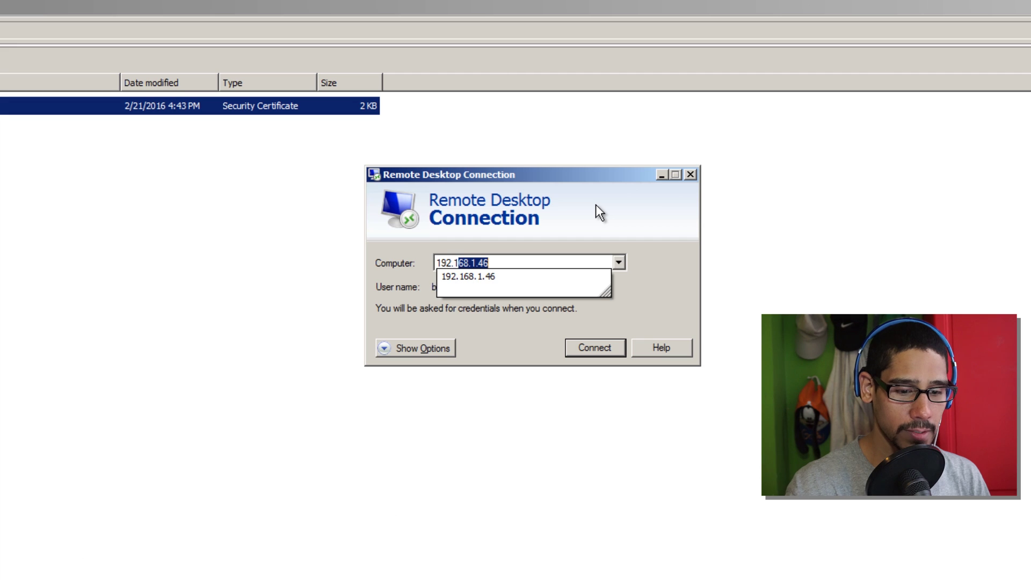
text(129.1)
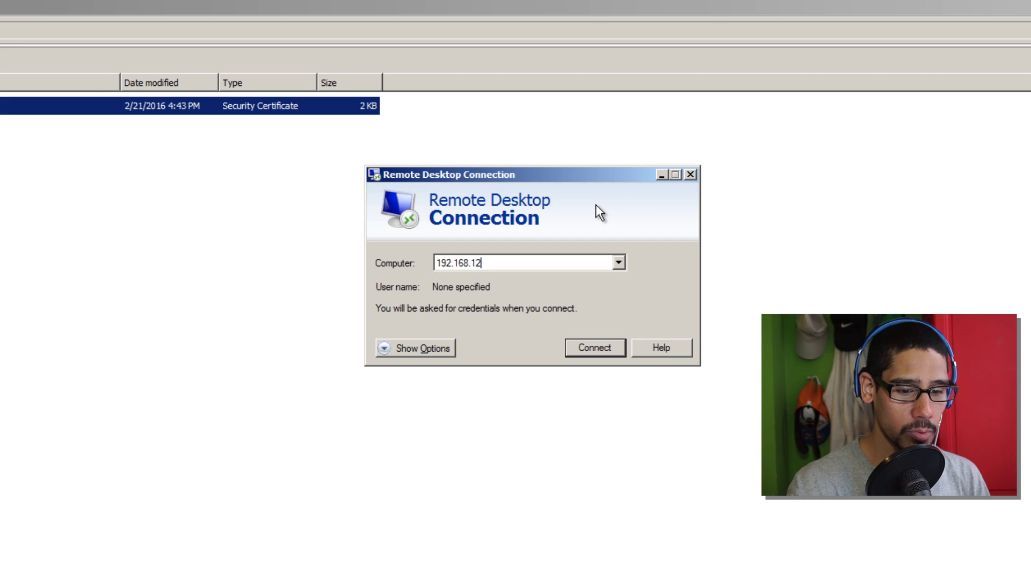
text(32)
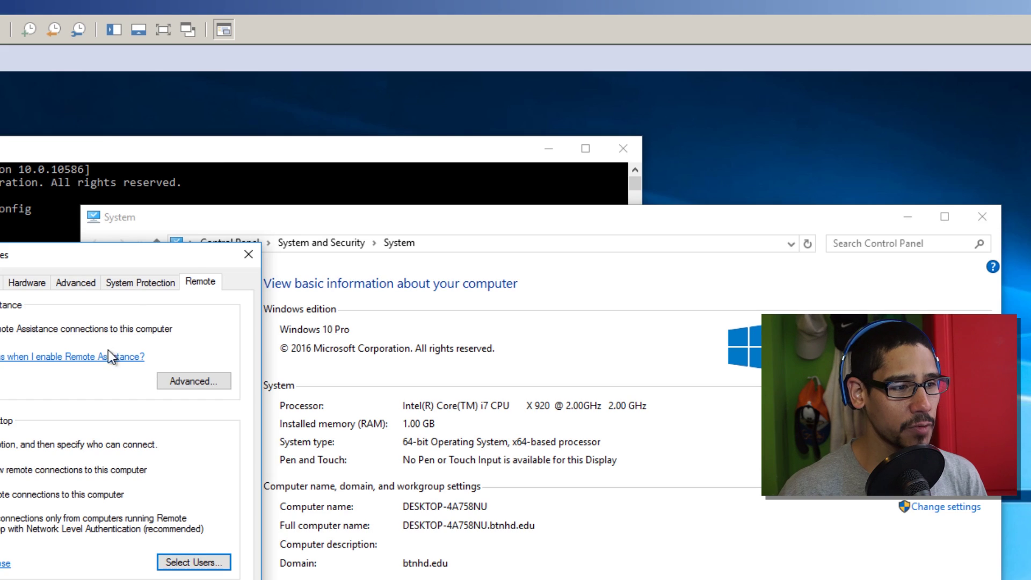
click(217, 149)
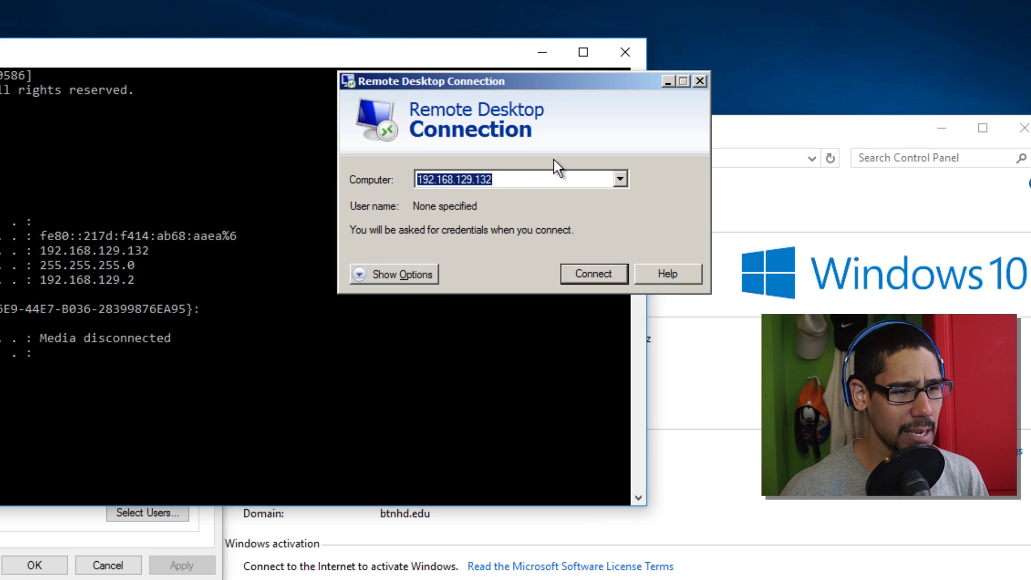
Step: Set the connection to use the specified RD Gateway server settings with the server name 192.168.129.131
click(383, 273)
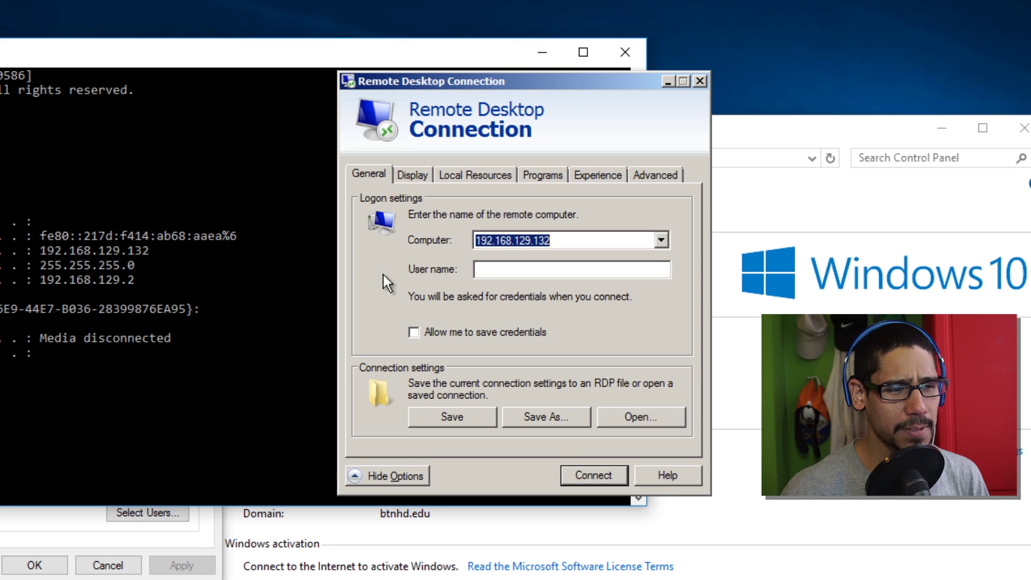
click(656, 172)
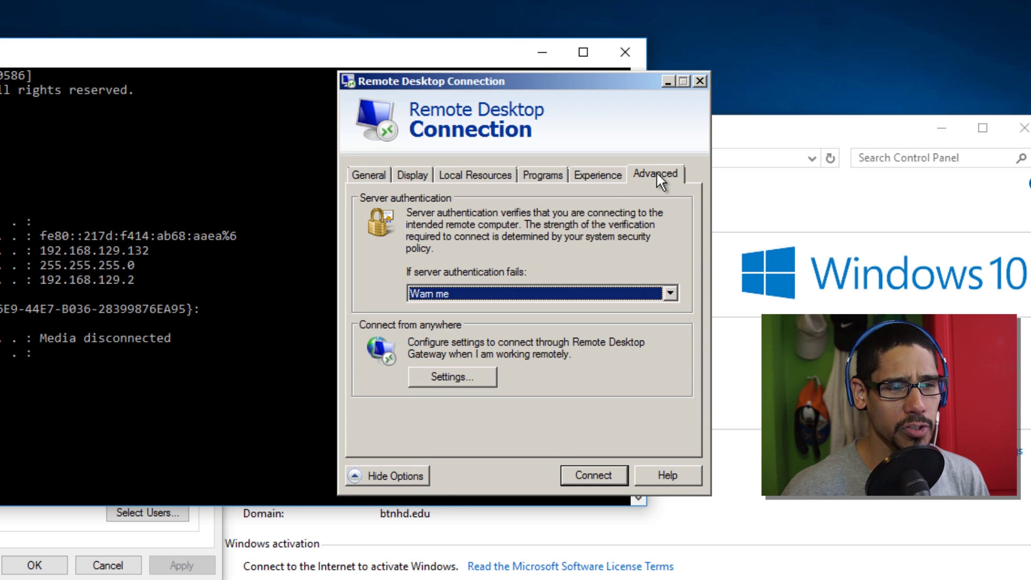
click(473, 376)
click(405, 250)
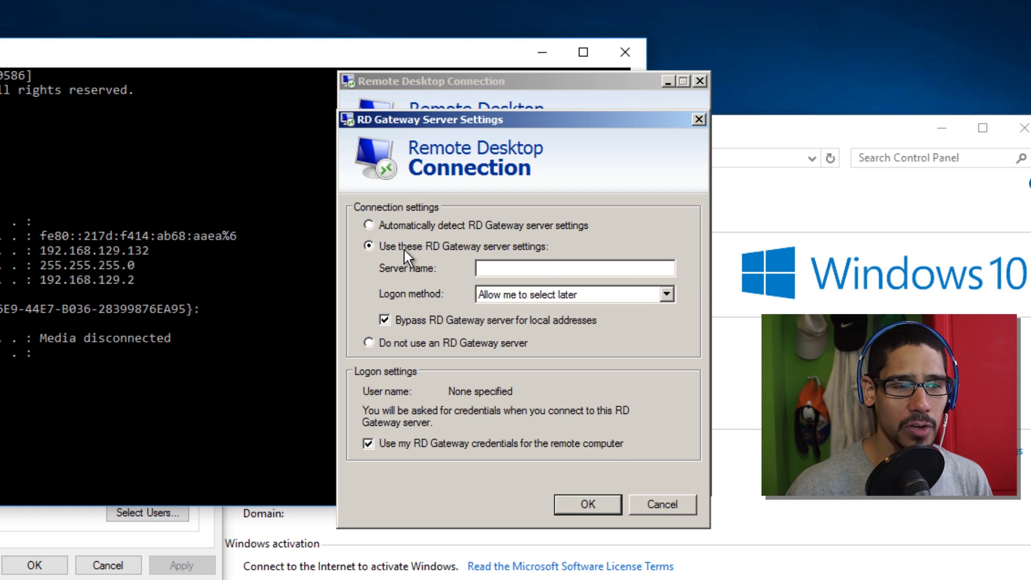
click(548, 270)
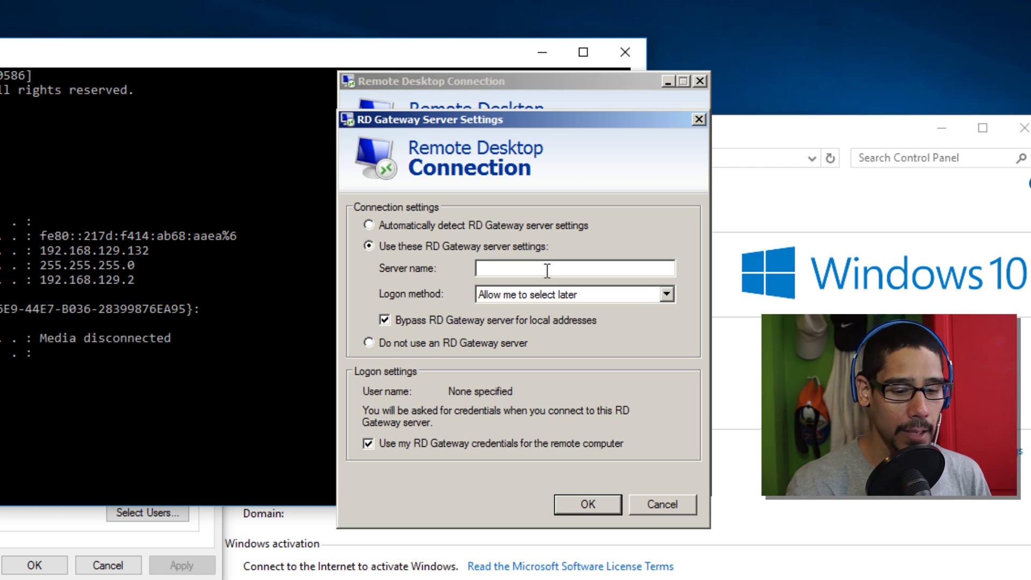
text(192.168.129.131)
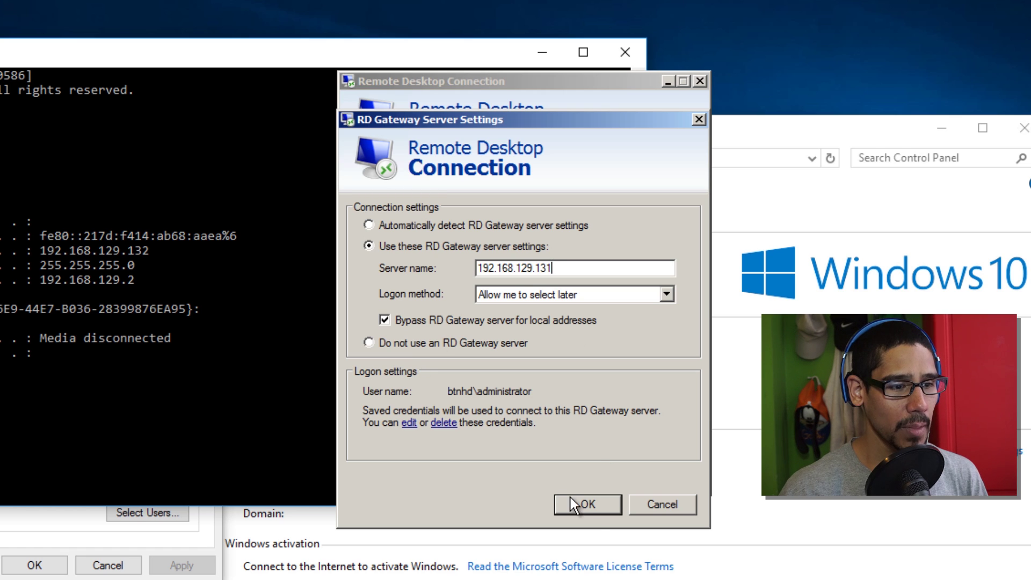
click(588, 505)
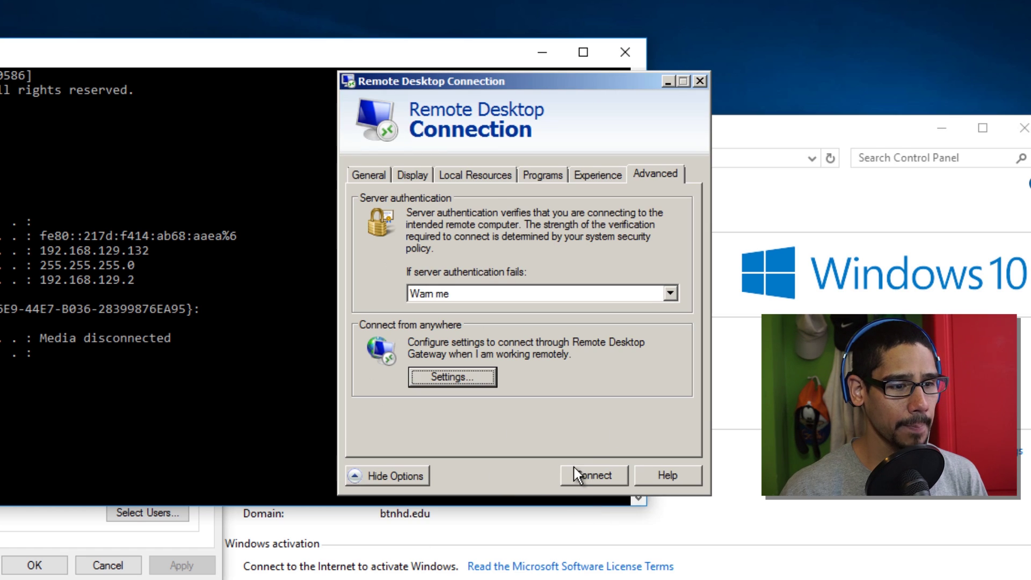
Step: Connect to the remote computer as btnhd\btnhd with the account password, accepting the unverified certificate
click(588, 477)
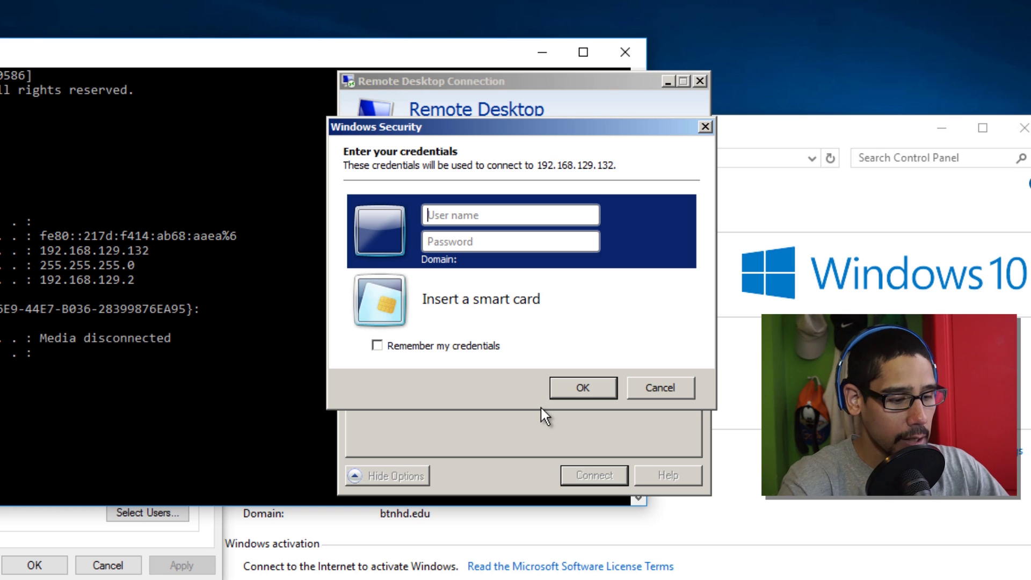
text(btnh)
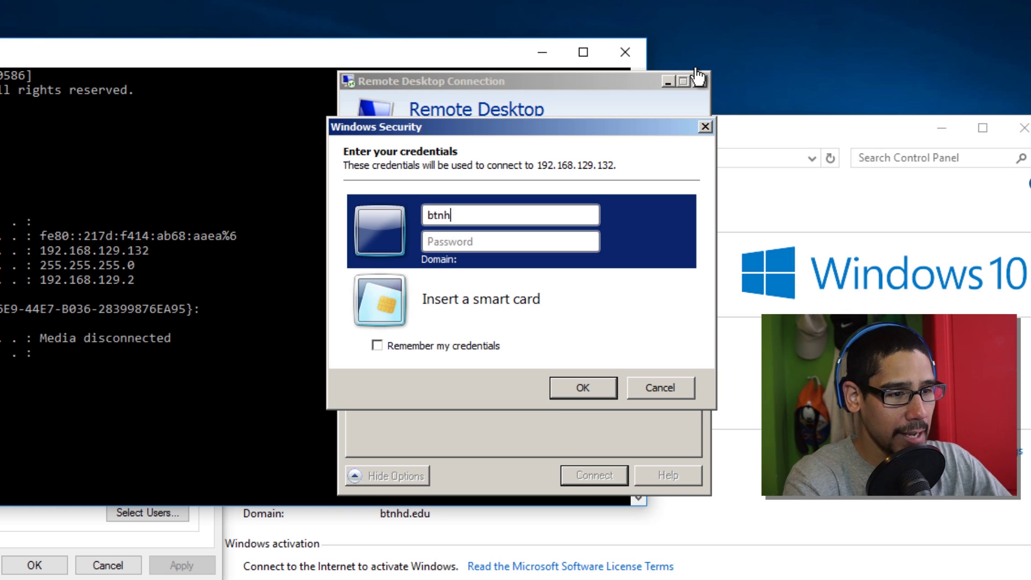
text(d\)
text(btnhd)
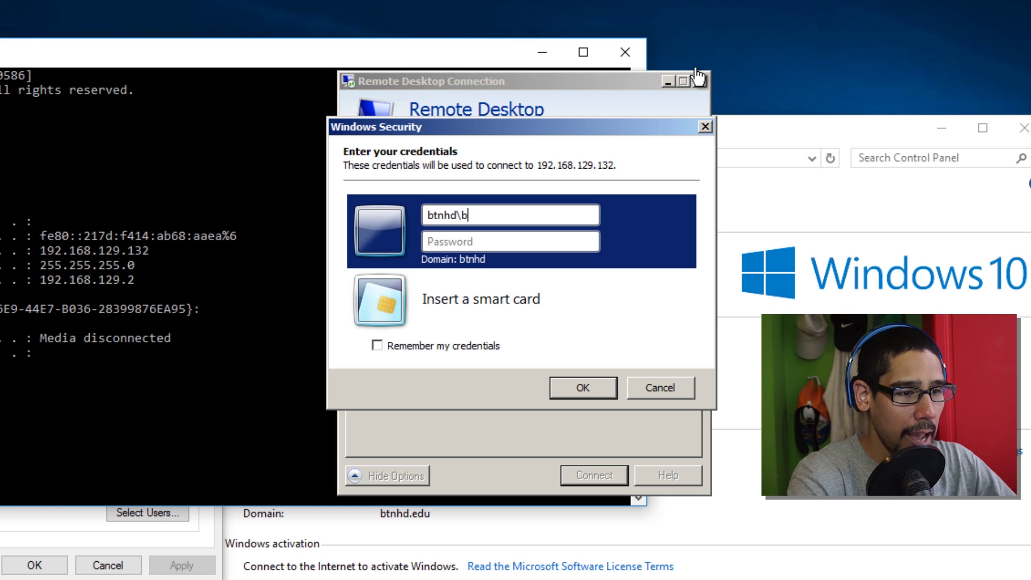
key(Tab)
text(•••••••)
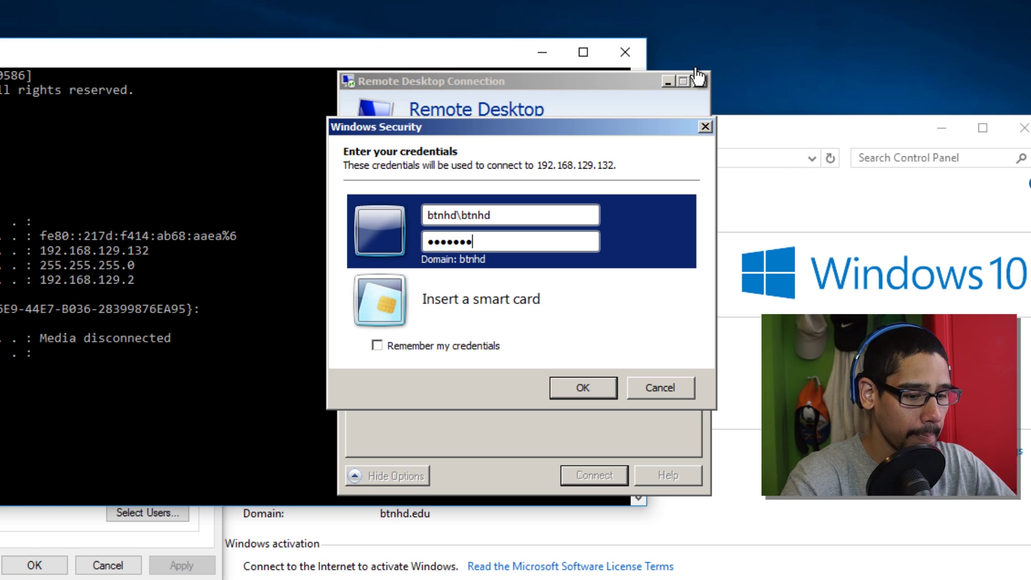
key(Return)
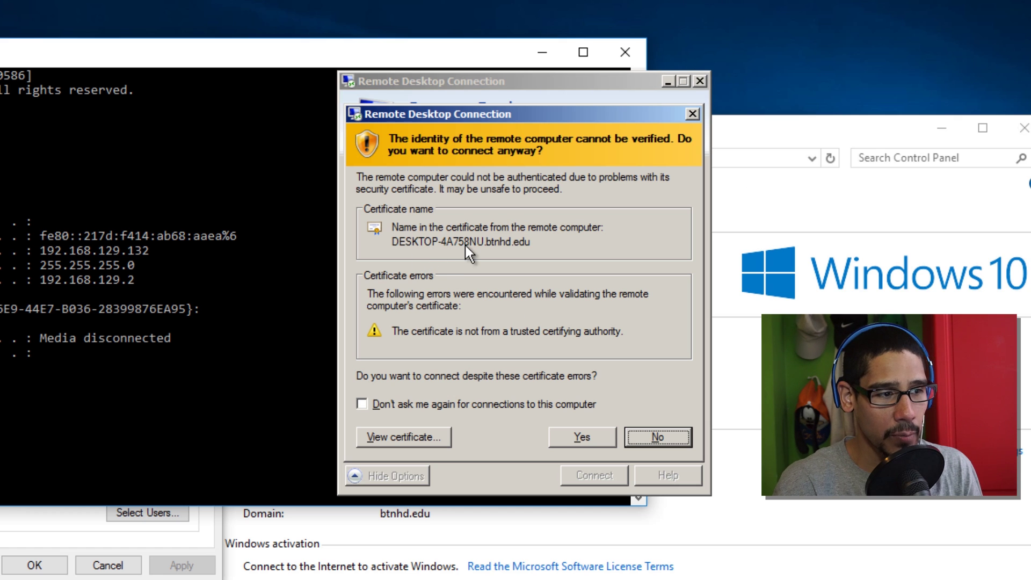
click(575, 438)
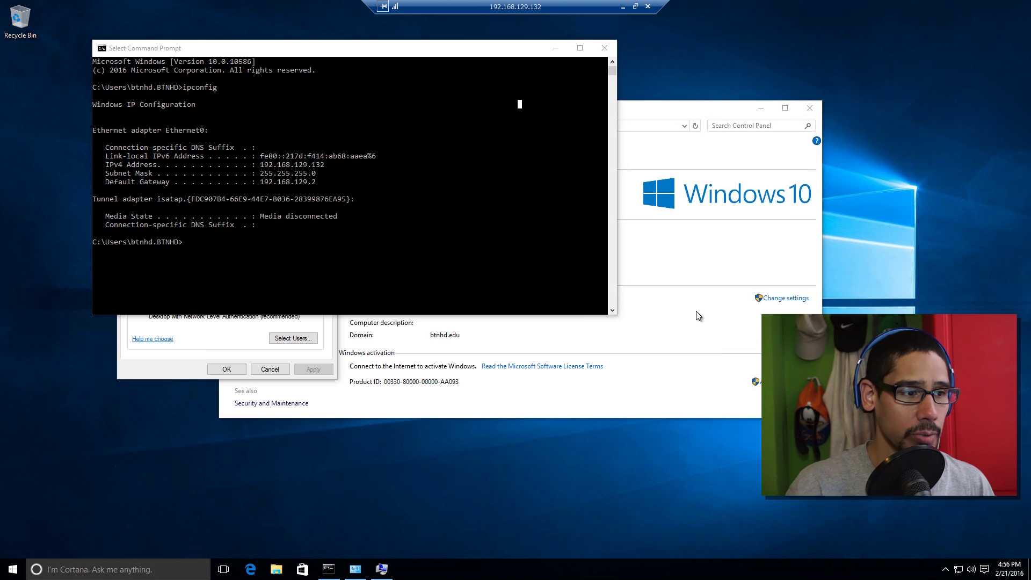
Step: Reduce the remote session to a movable window and compare it with the locked bj-windows10(domain) virtual machine, then minimize the virtual machine window
click(635, 7)
drag(449, 8, 821, 78)
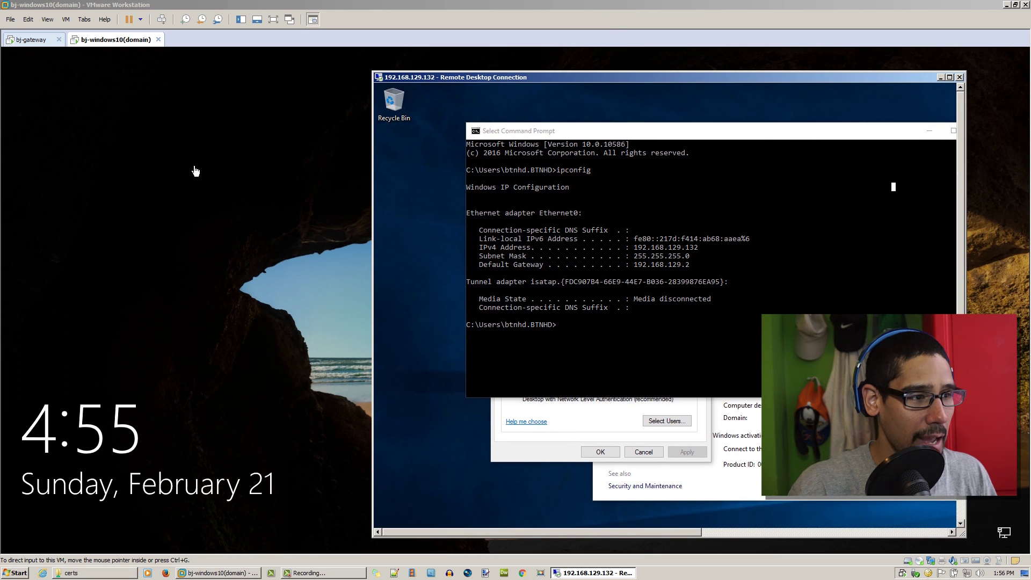
click(195, 166)
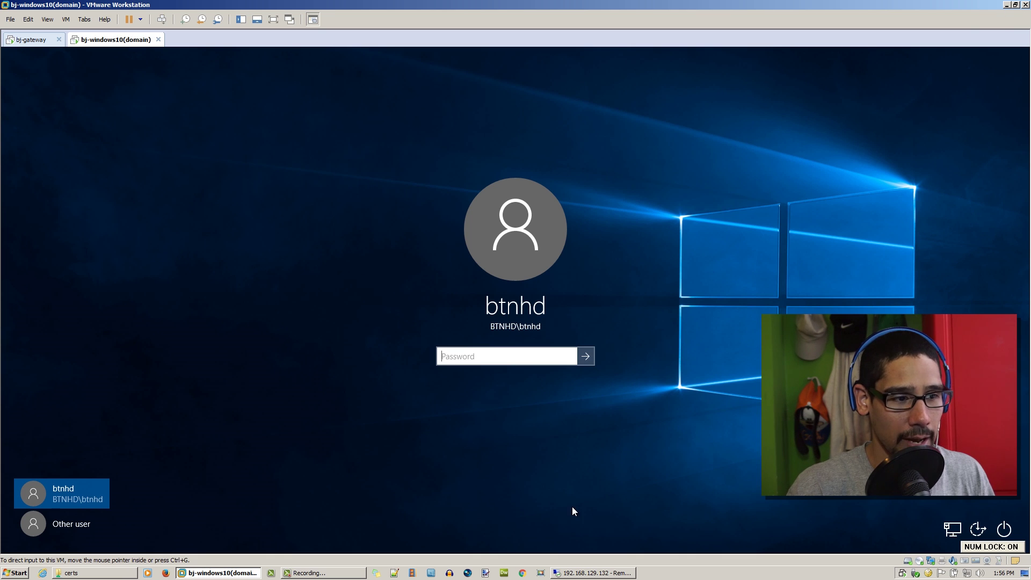
click(1006, 5)
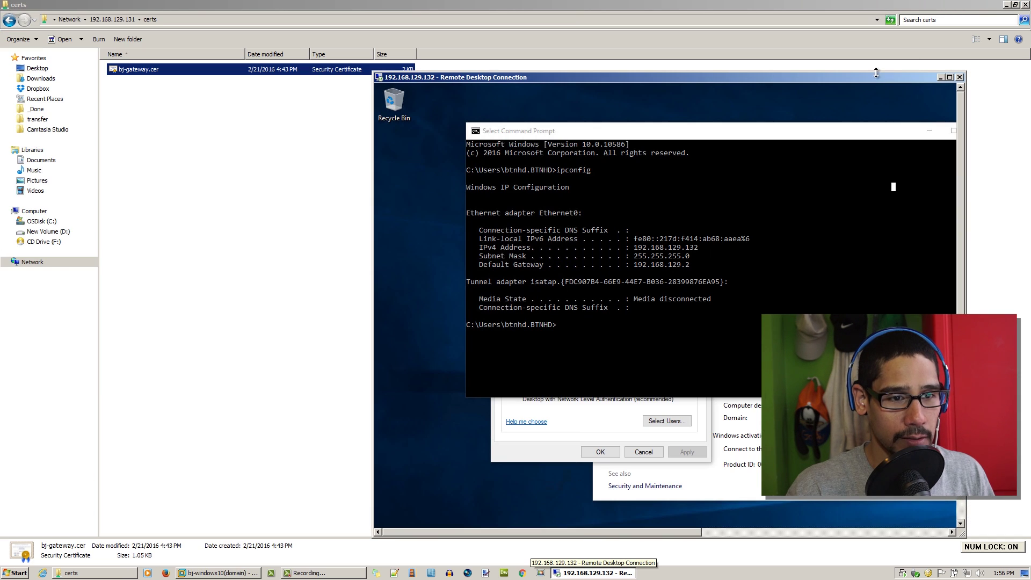
drag(867, 80, 759, 59)
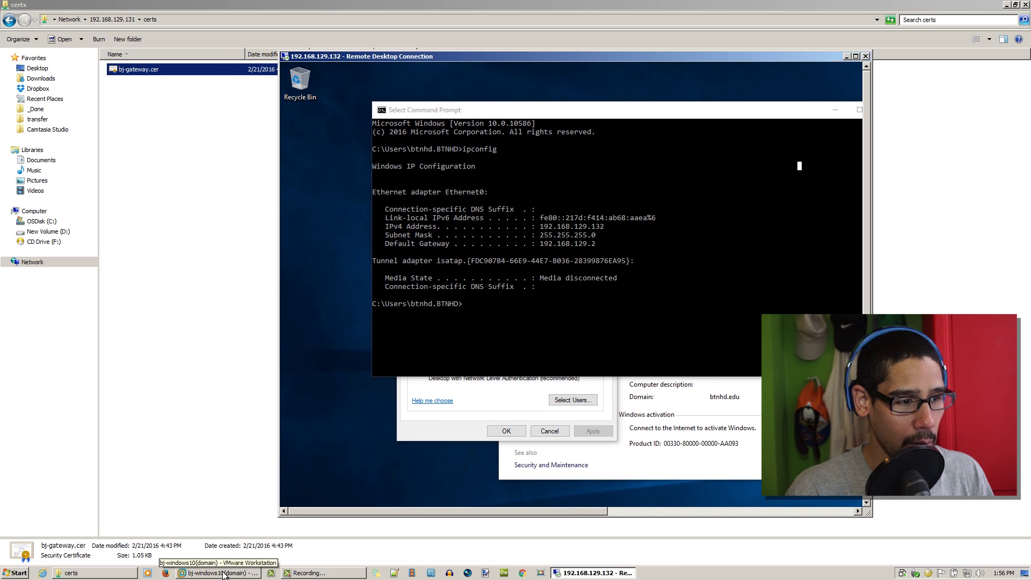
Step: Switch to the bj-gateway virtual machine and inspect the active connection under BJ-GATEWAY Monitoring in RD Gateway Manager
click(225, 574)
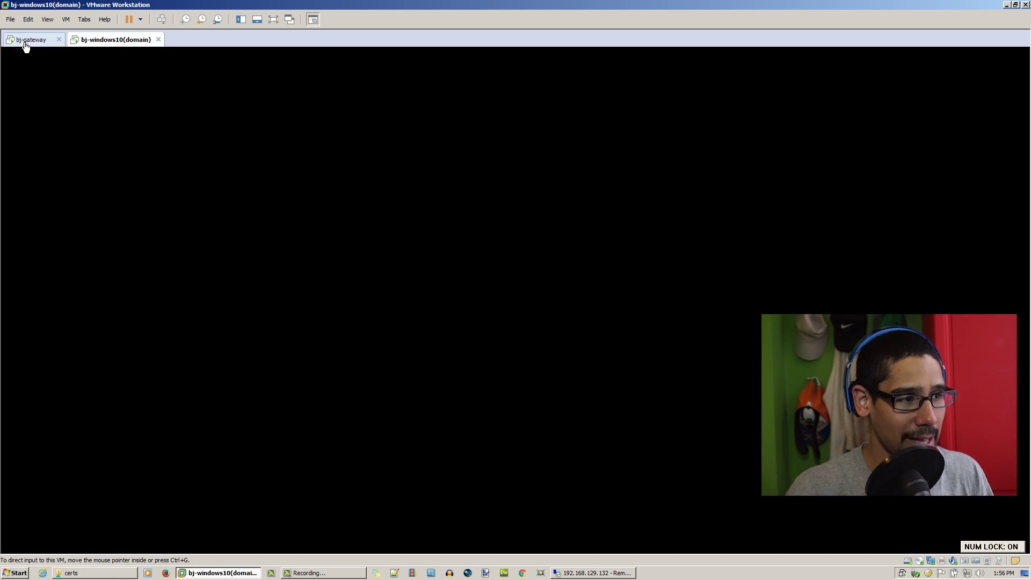
click(25, 43)
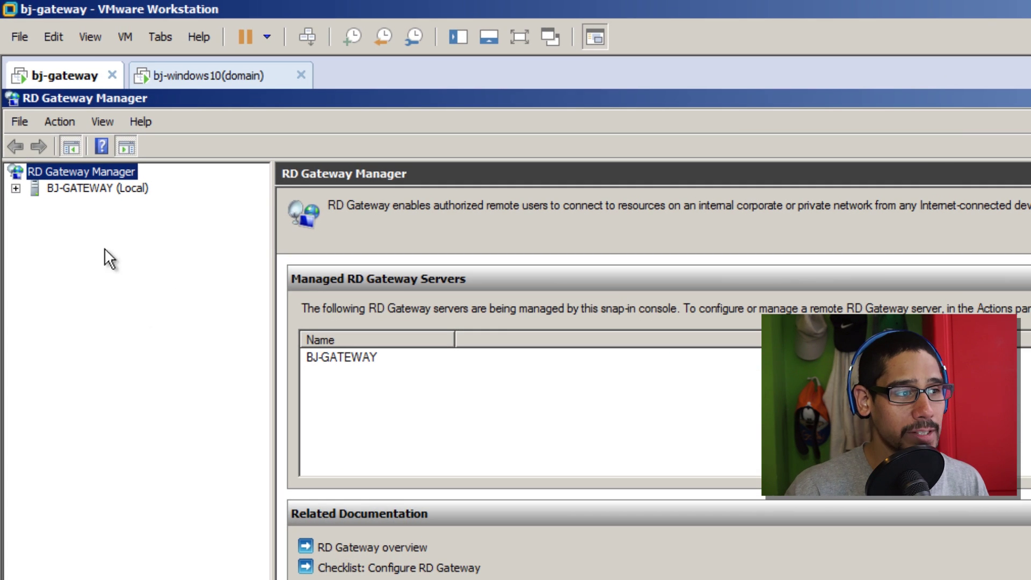
click(83, 187)
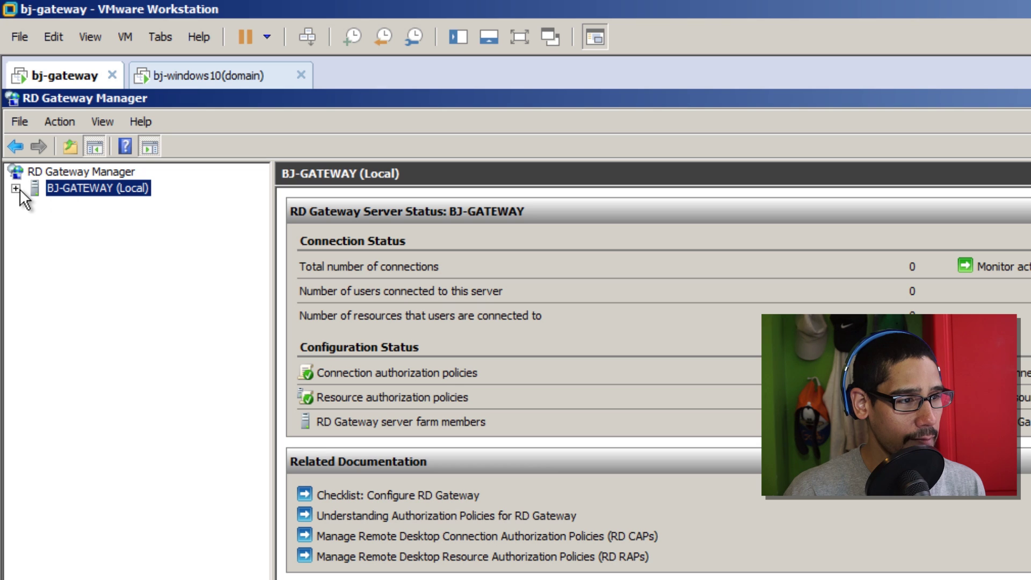
click(16, 189)
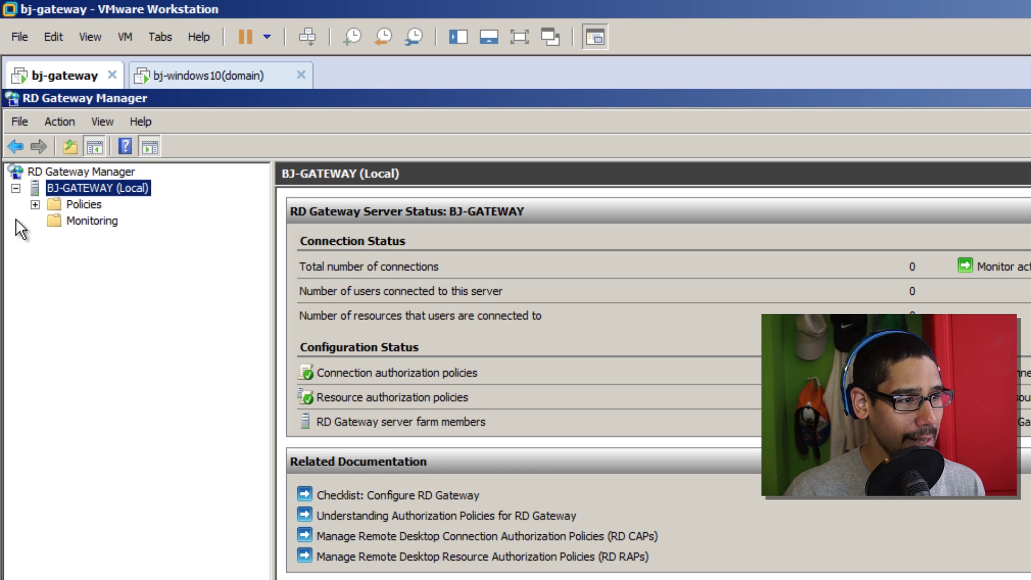
click(89, 221)
click(393, 303)
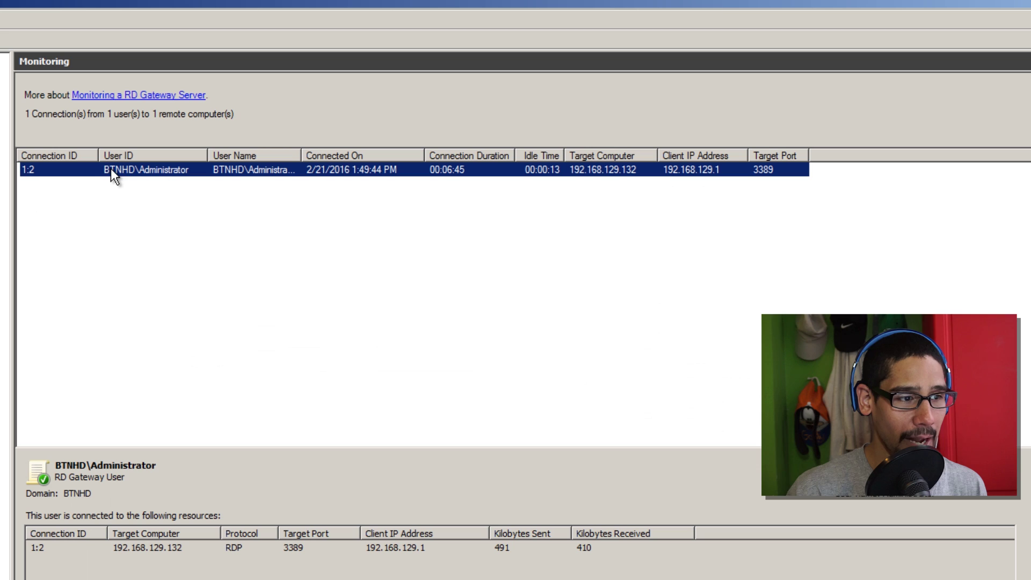